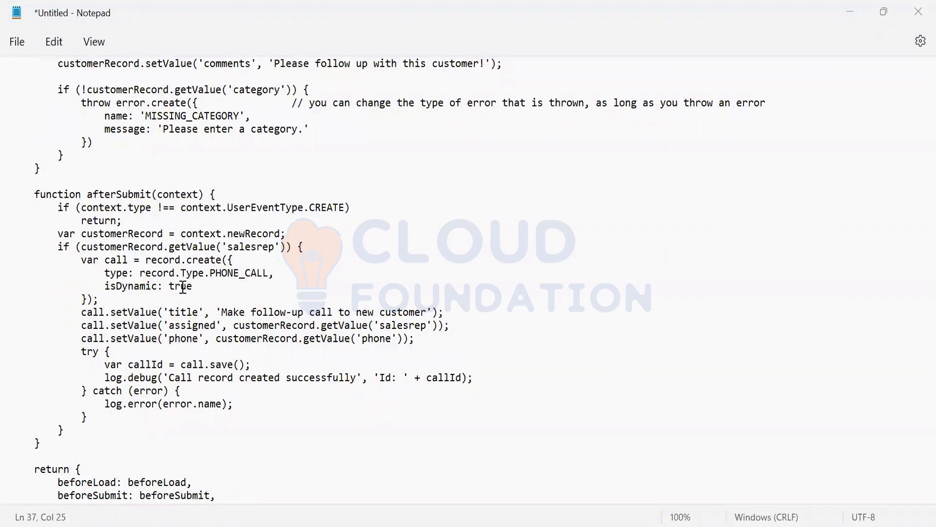
Step: Switch from the Notepad script to the Chrome Help Center page on beforeLoad(scriptContext)
key("alt+Tab")
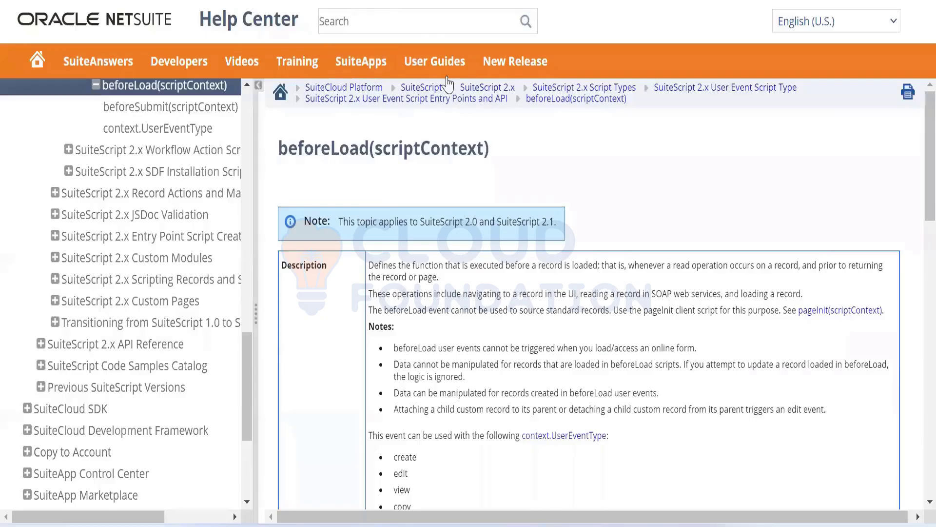
Step: Start a new sales order via Transactions > Sales > Enter Sales Orders with customer xyz
key("ctrl+Tab")
mouse_move(441, 74)
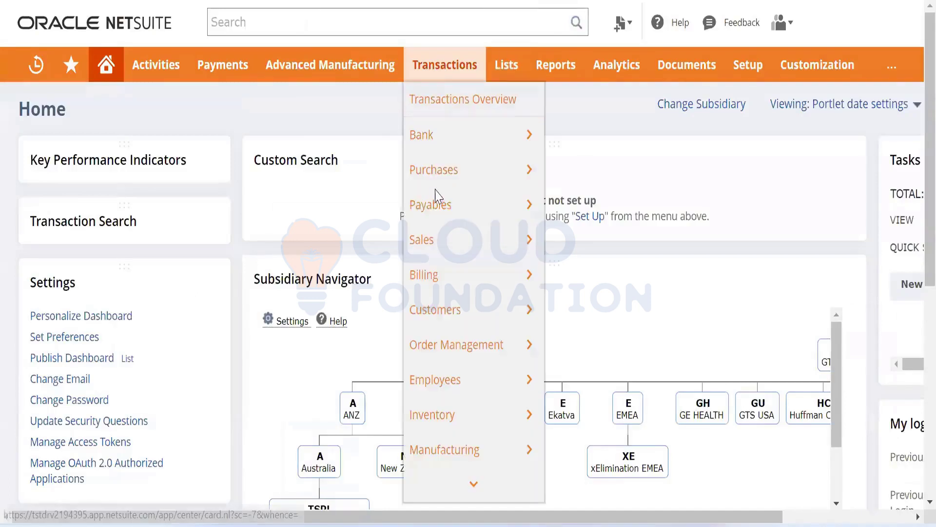
mouse_move(446, 236)
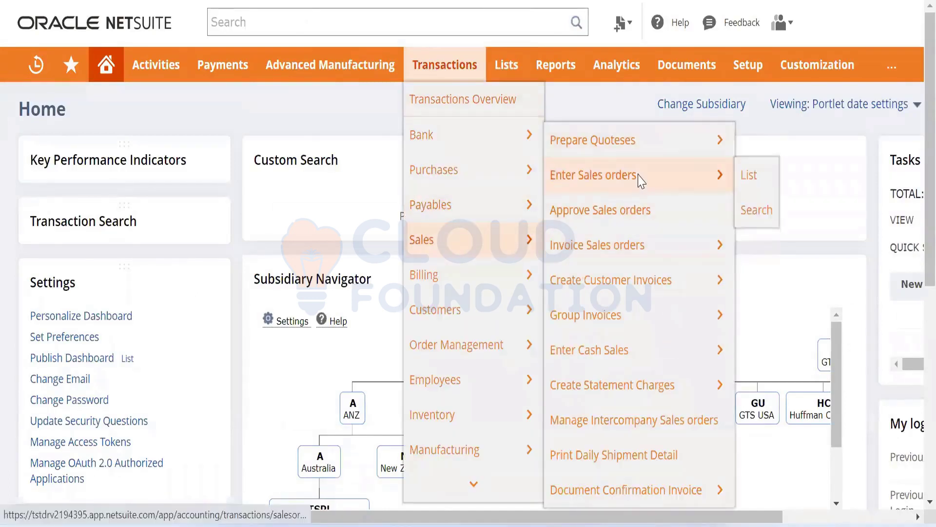
left_click(641, 181)
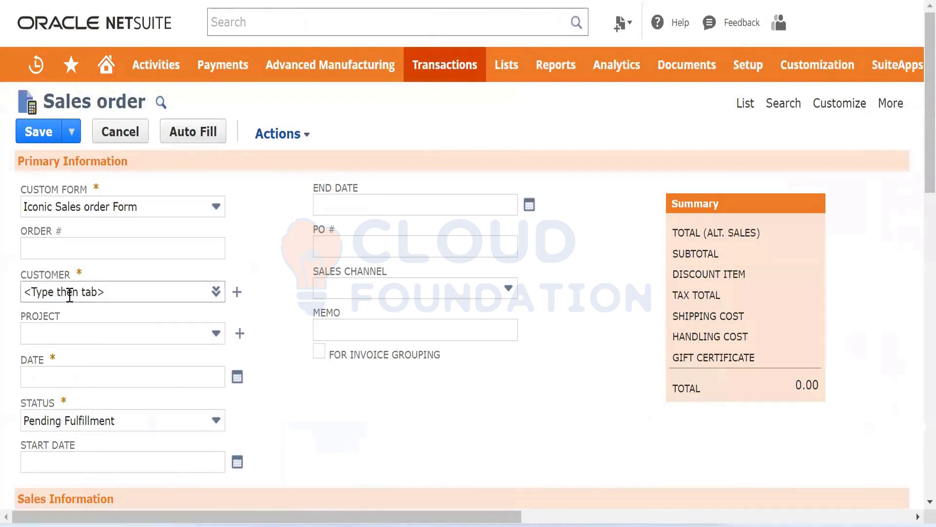
type("xyz")
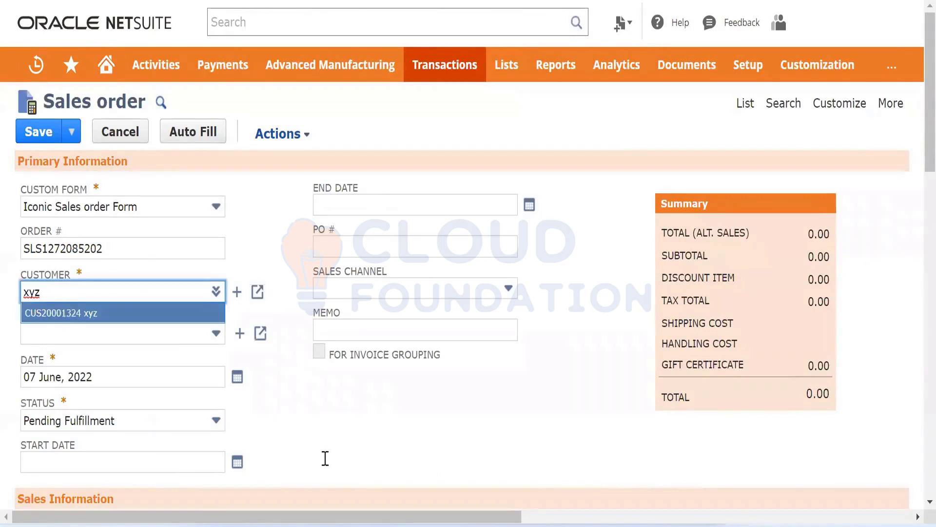
scroll(324, 456, "down", 2)
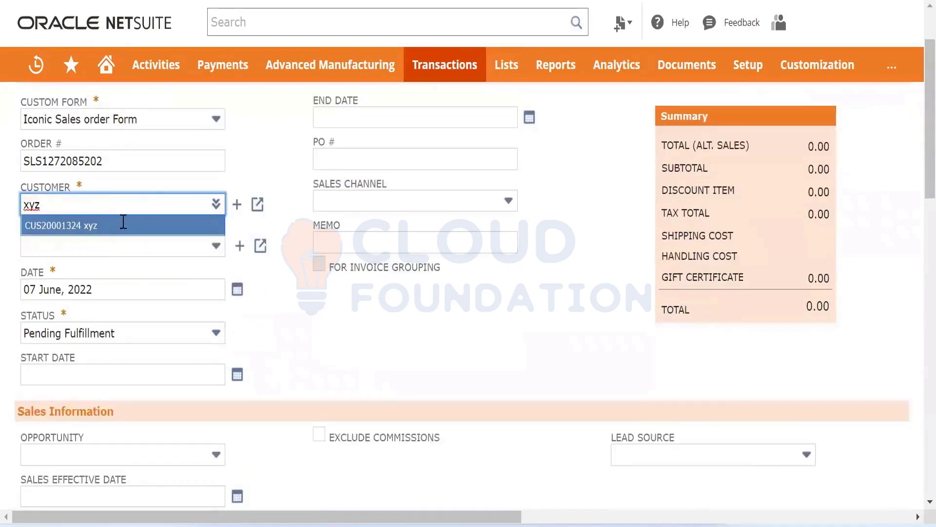
scroll(208, 386, "down", 2)
scroll(80, 278, "down", 4)
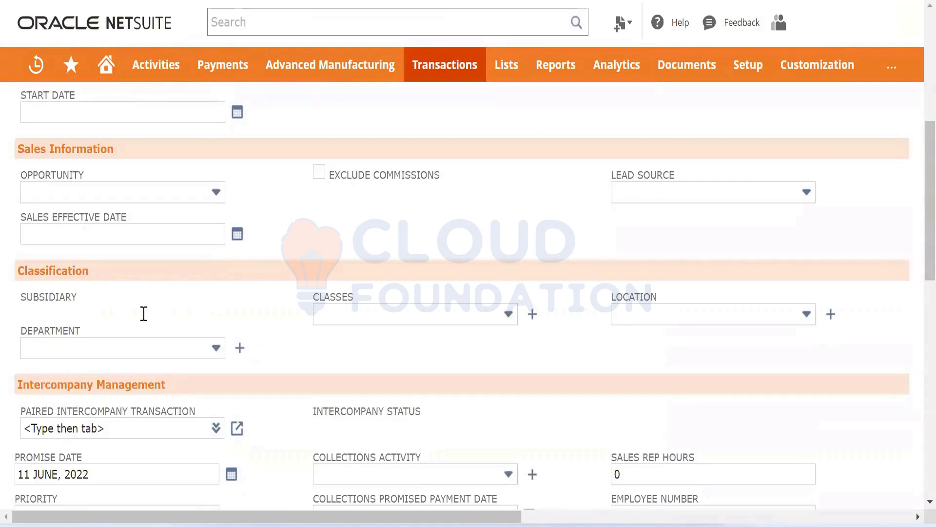
scroll(197, 299, "up", 1)
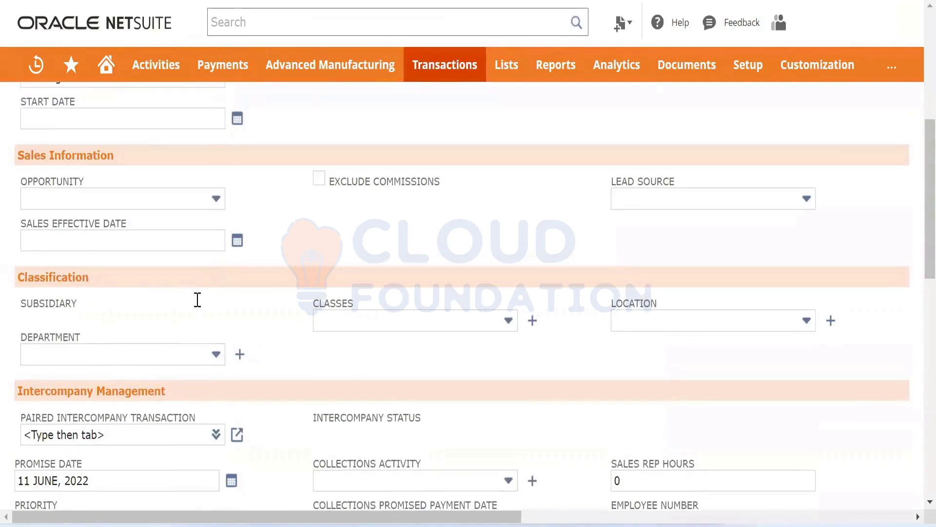
scroll(197, 300, "up", 8)
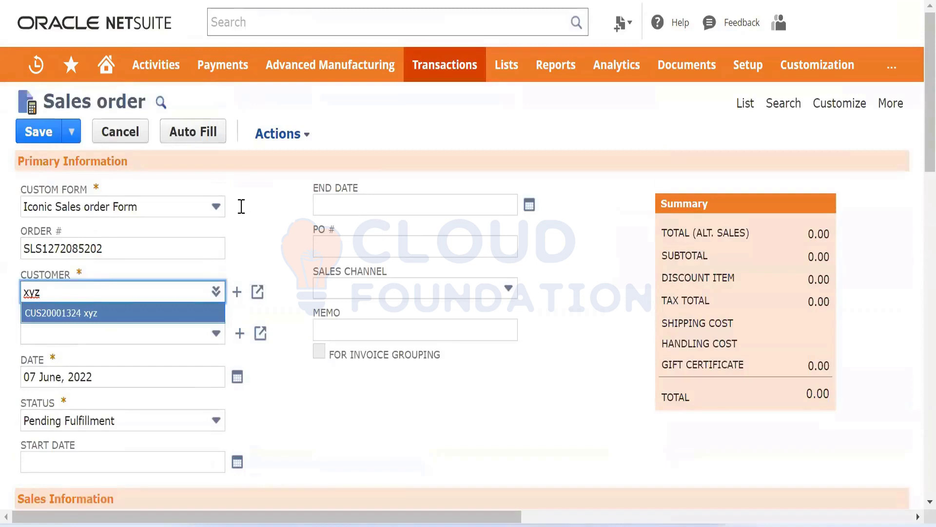
key("Return")
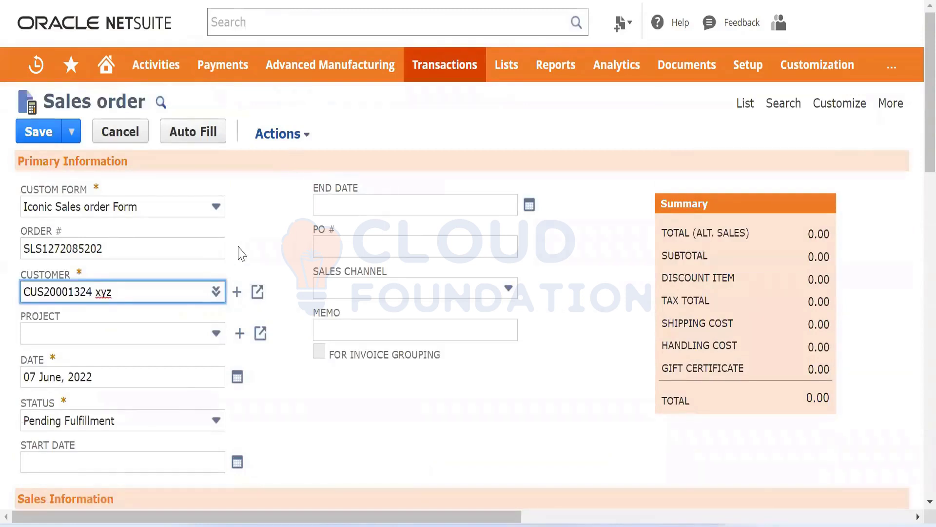
left_click(272, 226)
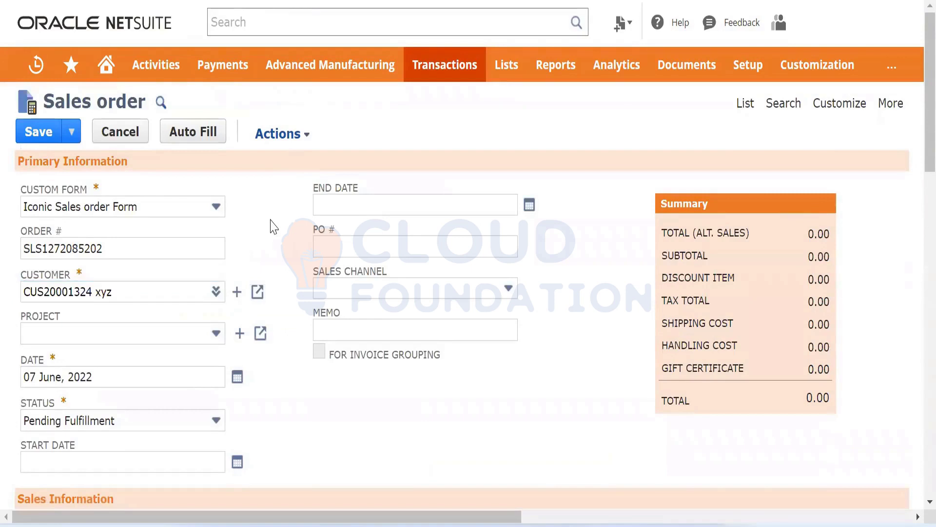
scroll(272, 225, "down", 7)
triple_click(38, 310)
left_click(151, 317)
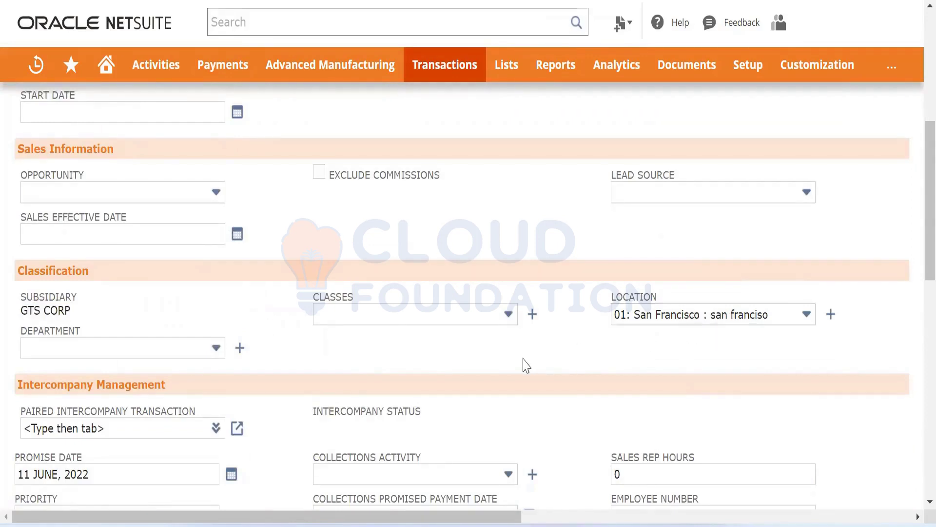
scroll(288, 325, "up", 3)
scroll(287, 324, "up", 5)
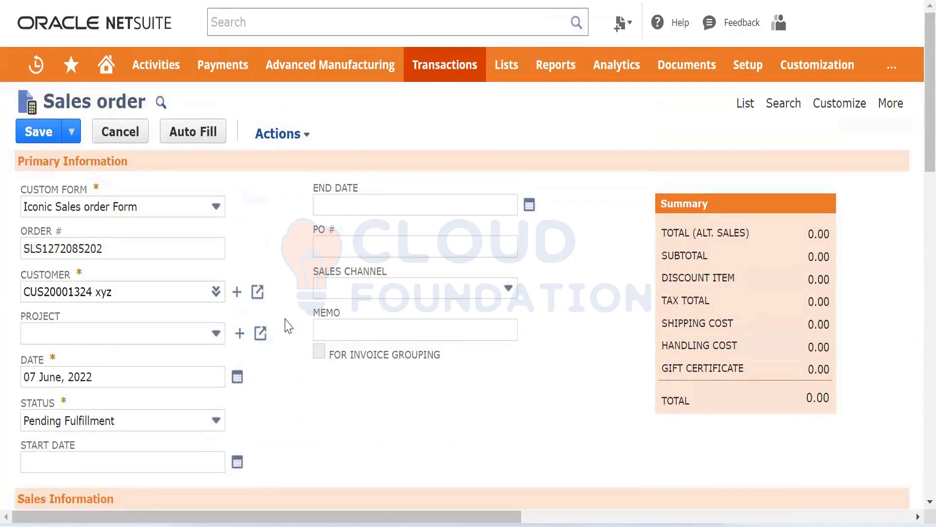
Step: Return to the Notepad script and place the caret at the end of the isDynamic: true line
key("alt+Tab")
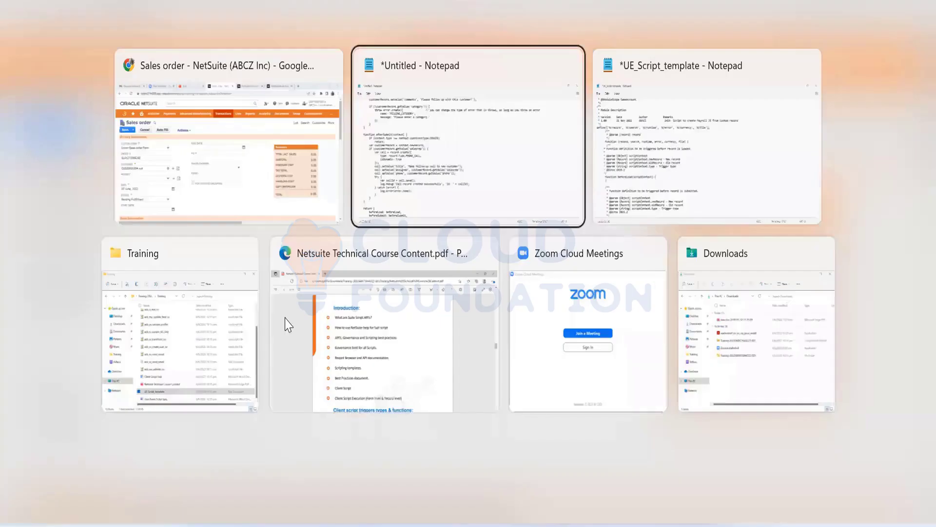
left_click(148, 277)
left_click(196, 288)
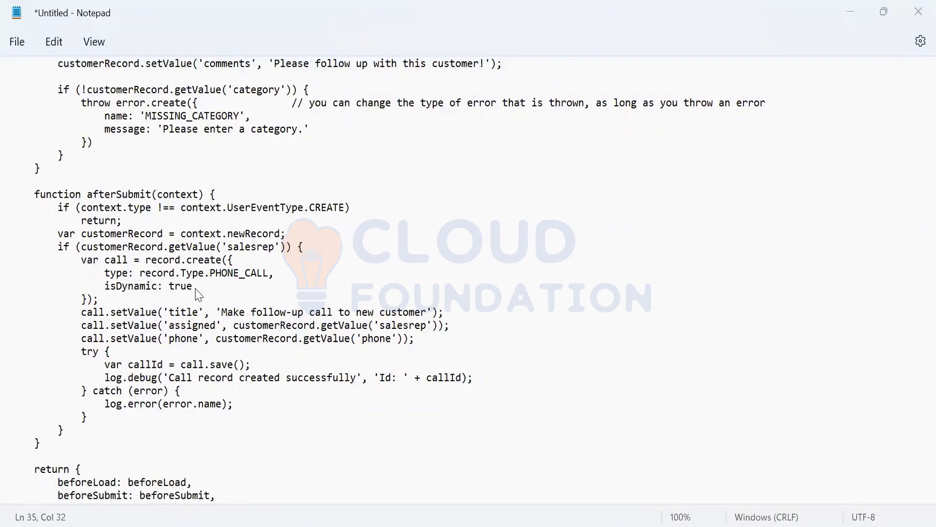
key("alt+Tab")
Step: Open Notepad's Save dialog and set the file type to All files
key("ctrl+a")
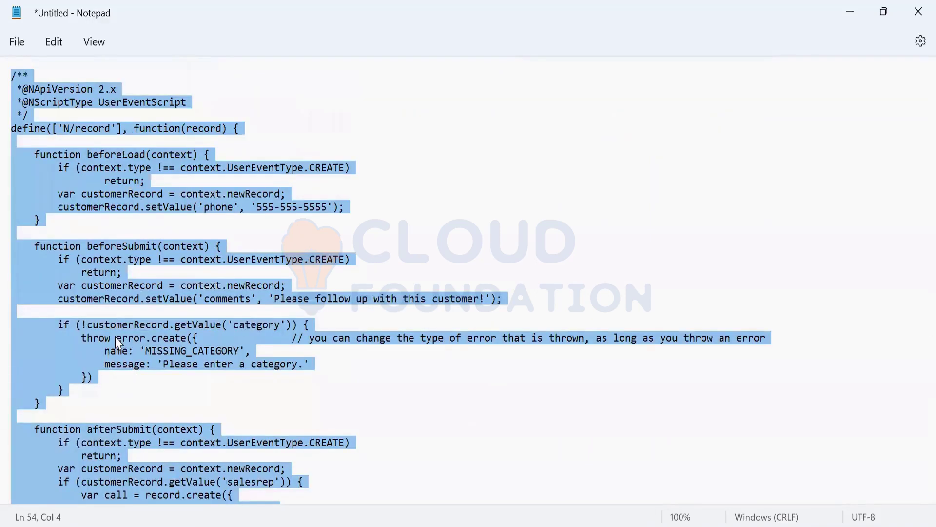
left_click(128, 299)
left_click(17, 42)
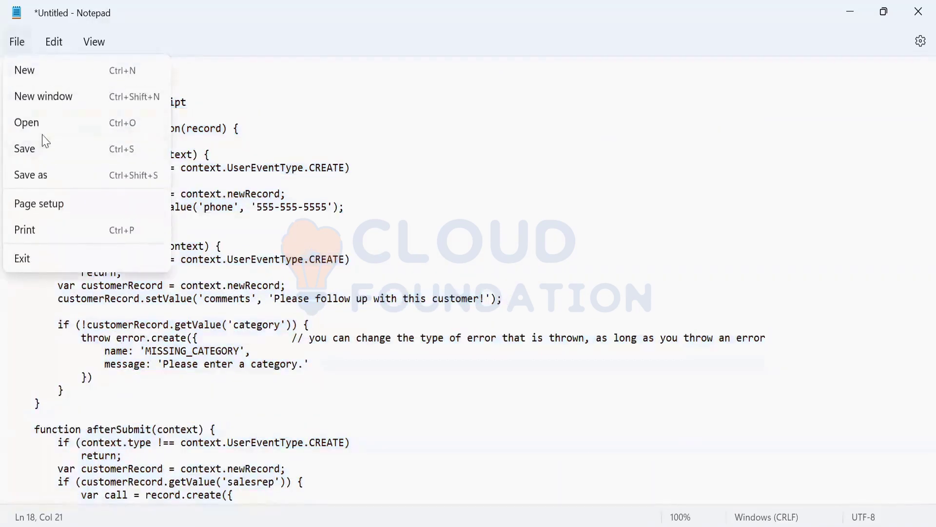
left_click(27, 150)
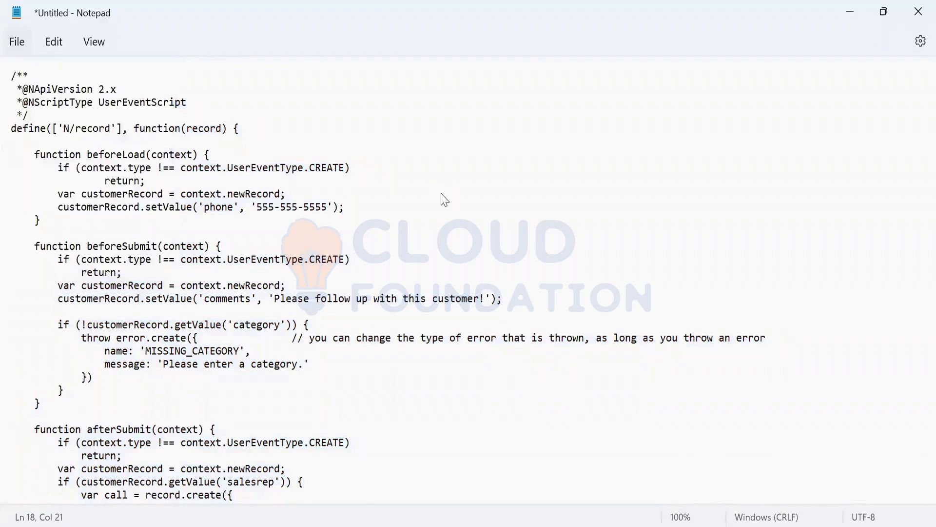
scroll(71, 220, "up", 2)
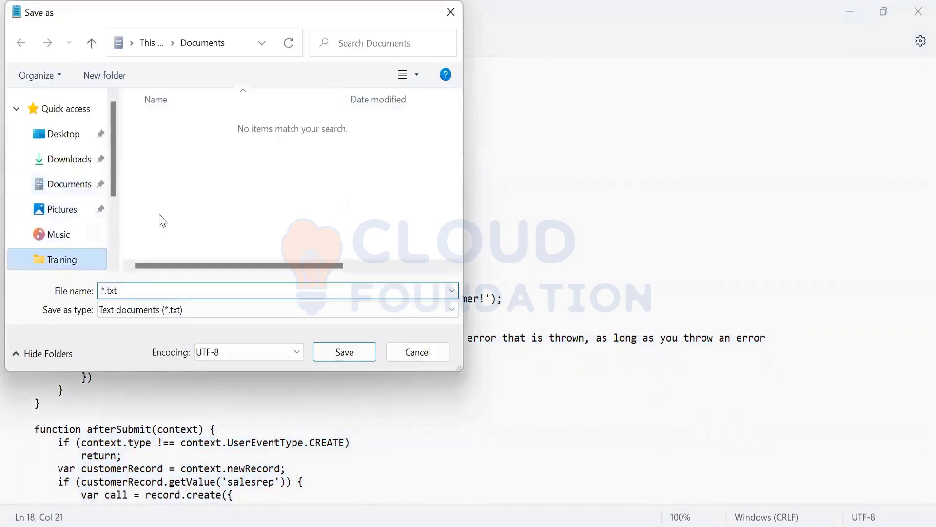
left_click(152, 289)
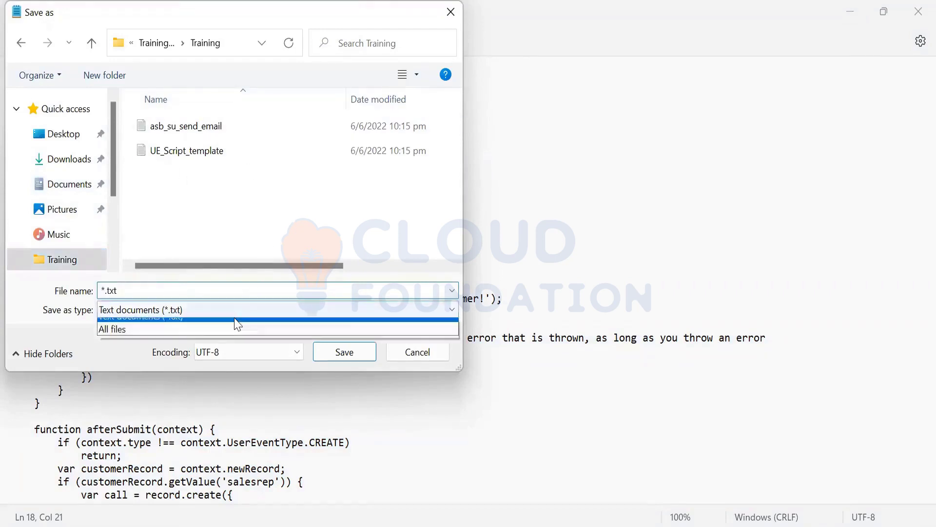
left_click(236, 310)
left_click(236, 339)
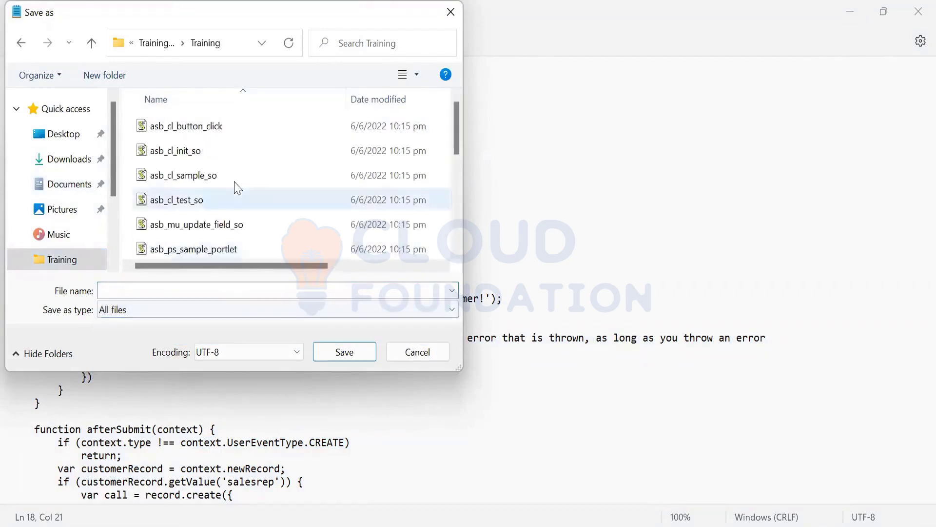
Step: Name the file asb_ue_test_cust.js in the Training folder and save it
left_click(215, 156)
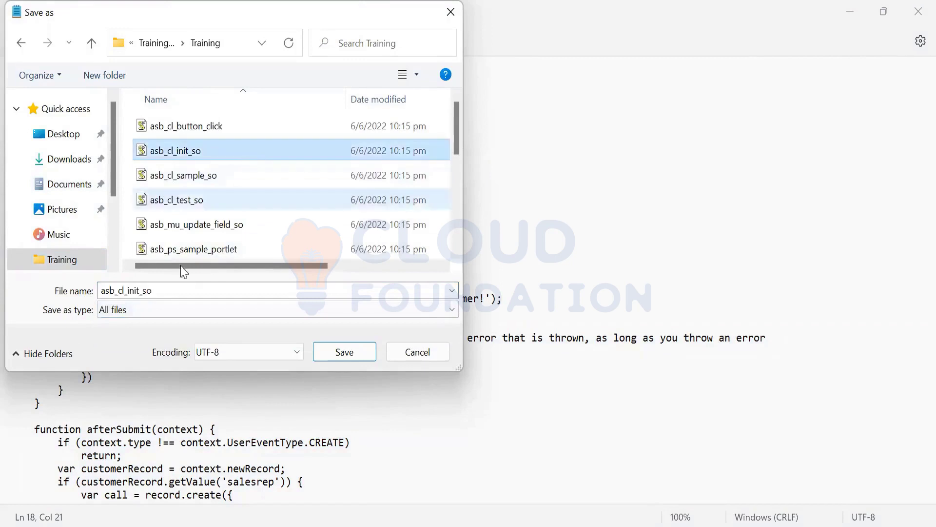
double_click(120, 293)
left_click(119, 295)
key("Delete")
key("Delete")
key("Delete")
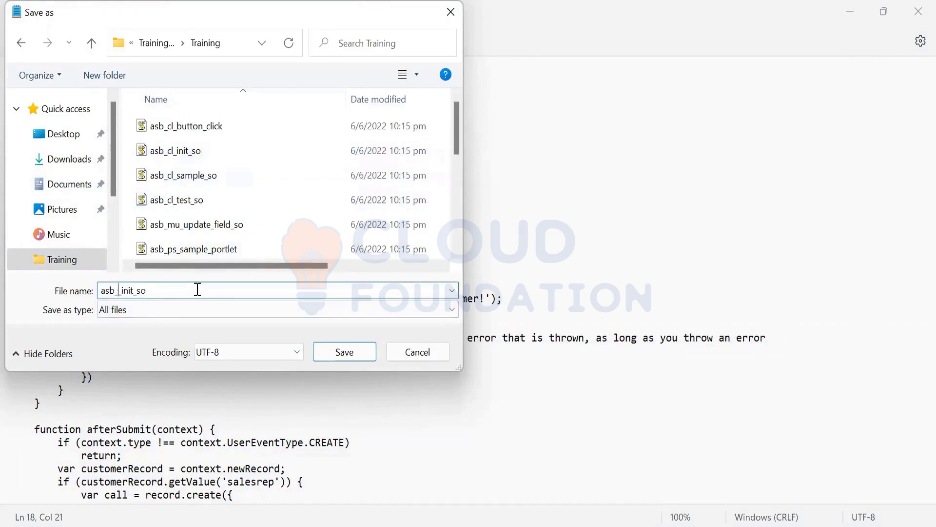
type("ue")
key("shift+Right")
key("shift+Right")
key("shift+Right")
key("shift+Right")
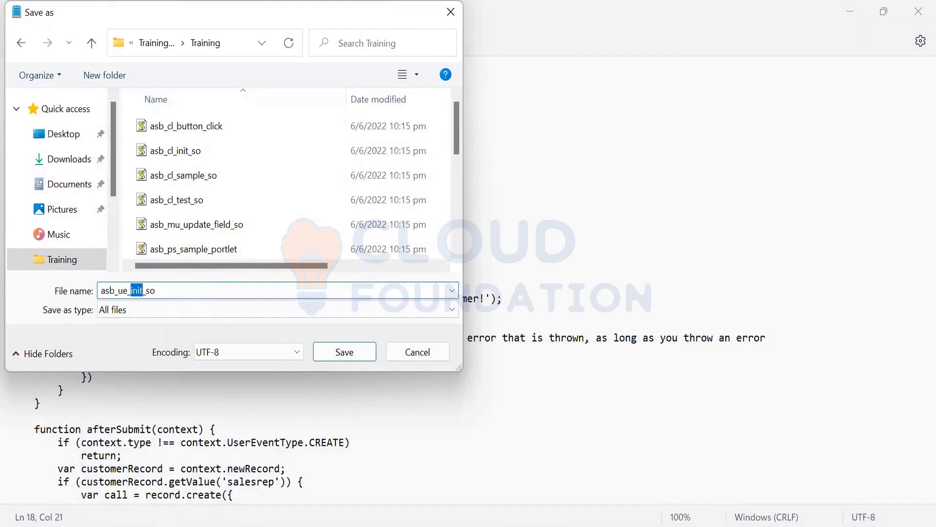
type("test")
key("BackSpace")
key("BackSpace")
type("cust.js")
left_click(324, 352)
Step: Leave the unsaved sales order for NetSuite's Upload Script File page
key("alt+Tab")
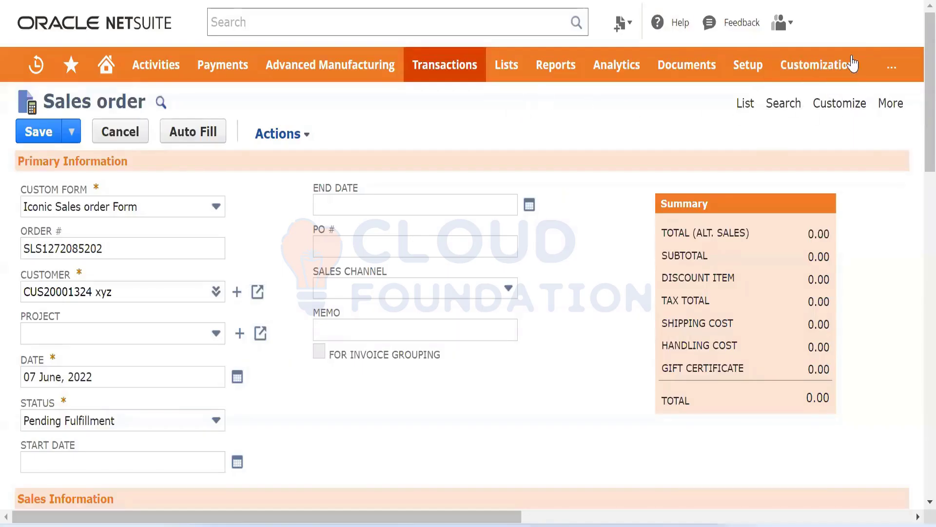
mouse_move(852, 64)
mouse_move(810, 200)
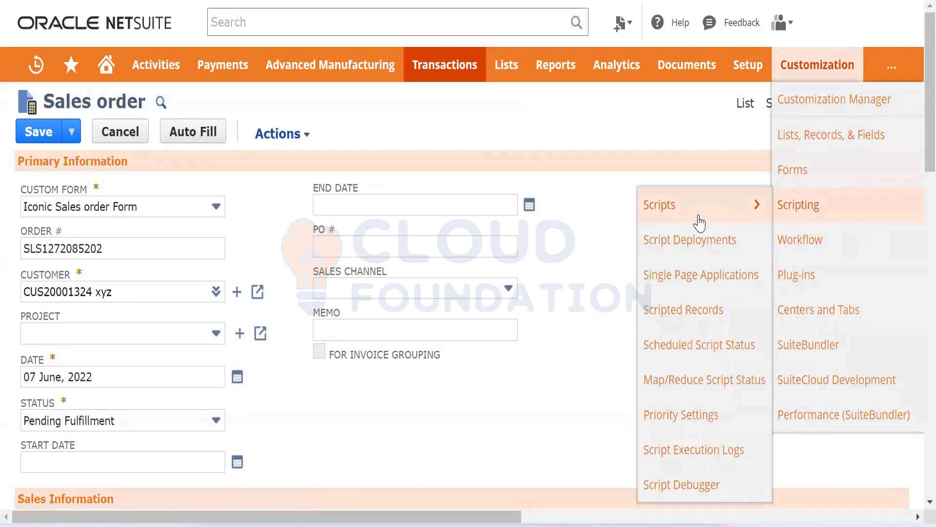
mouse_move(700, 221)
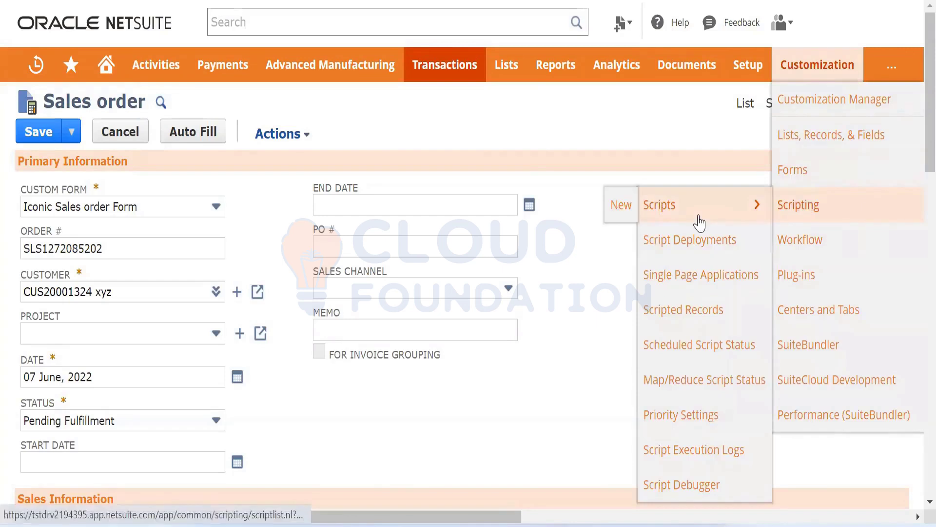
left_click(616, 205)
left_click(540, 80)
mouse_move(532, 85)
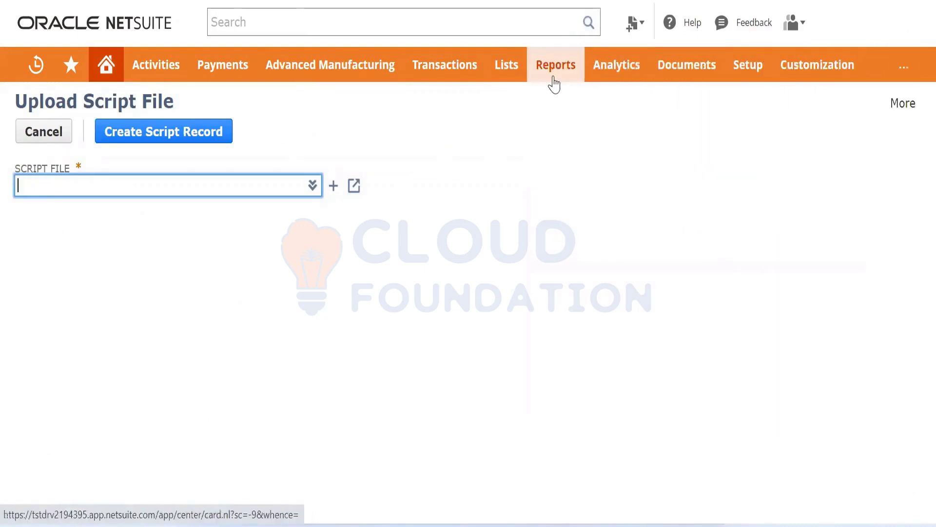
Step: Open the SuiteScripts folder of the File Cabinet via Documents > Files
mouse_move(691, 62)
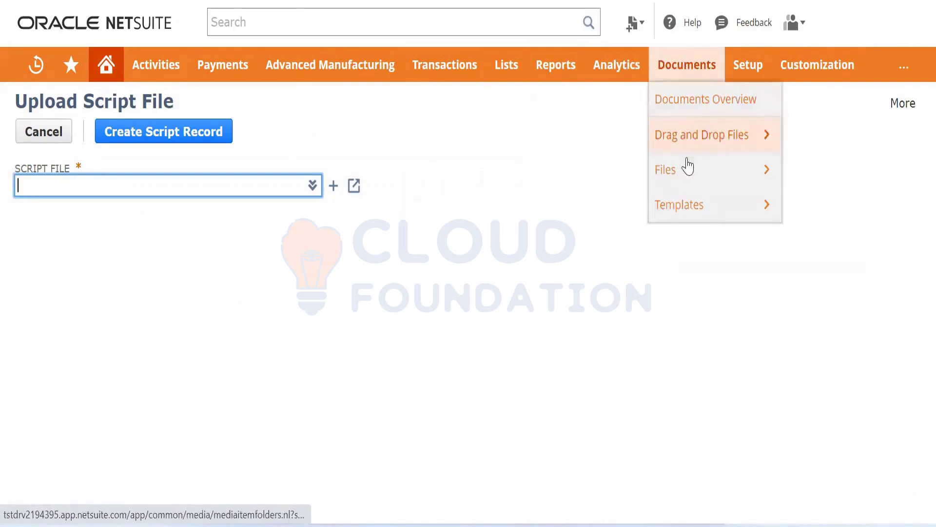
mouse_move(682, 174)
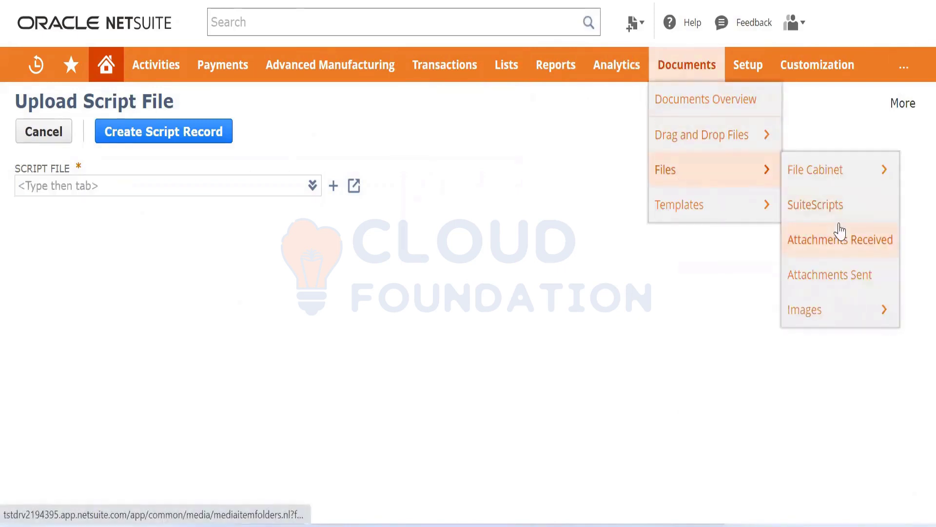
left_click(831, 211)
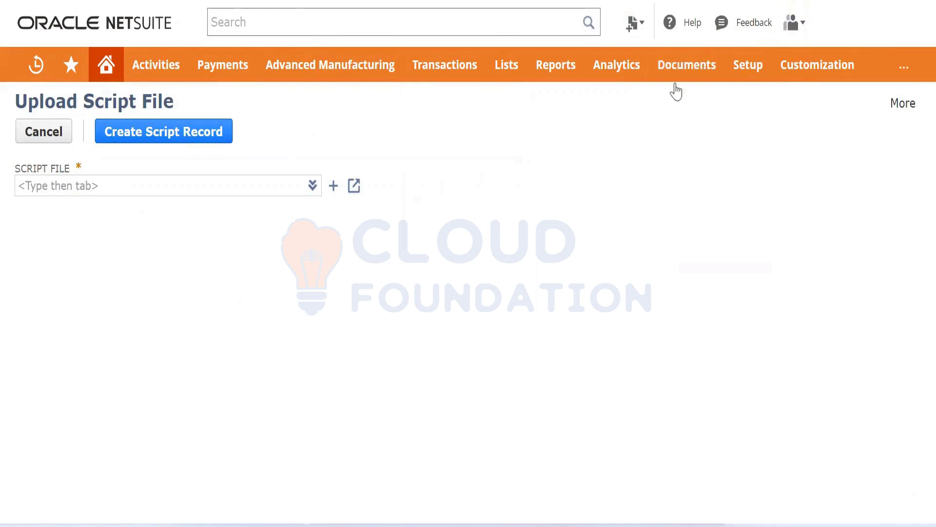
mouse_move(672, 76)
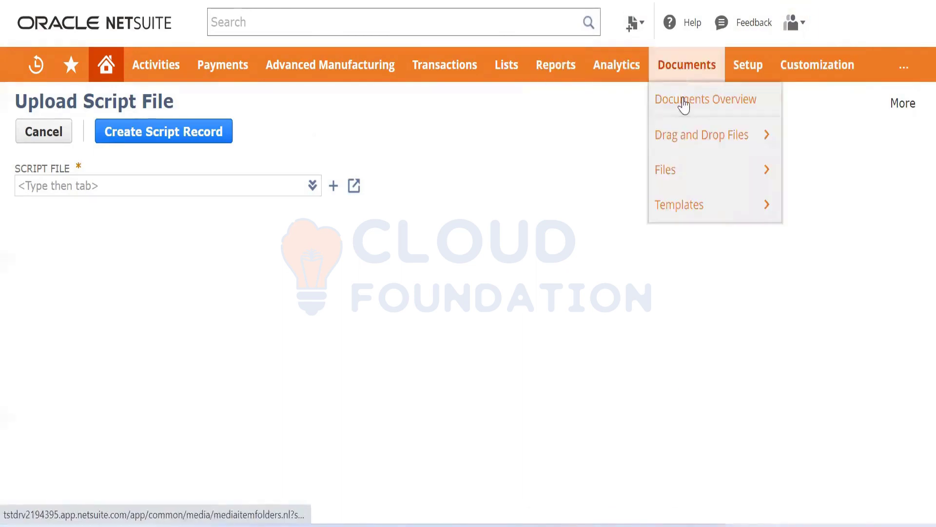
mouse_move(732, 169)
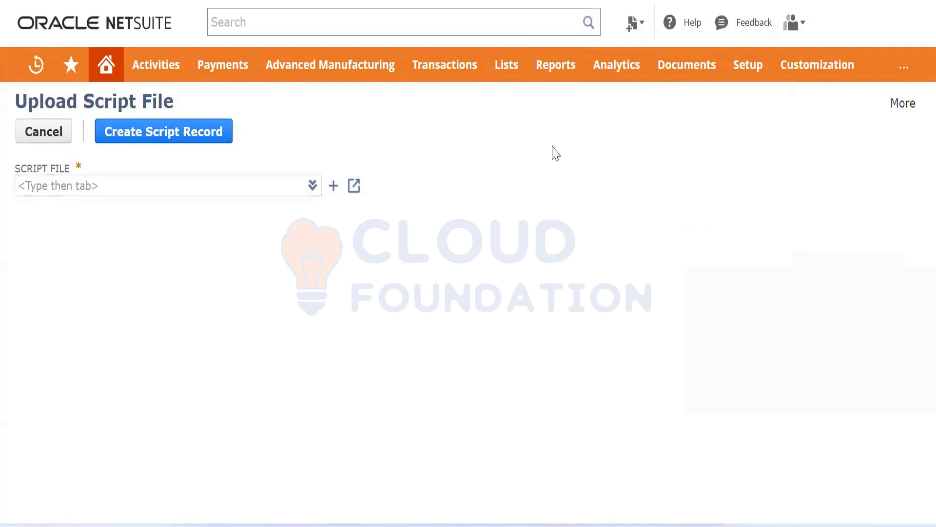
mouse_move(697, 184)
Step: Add asb_ue_test_cust.js from the local Training folder as a new file in SuiteScripts
scroll(351, 388, "down", 10)
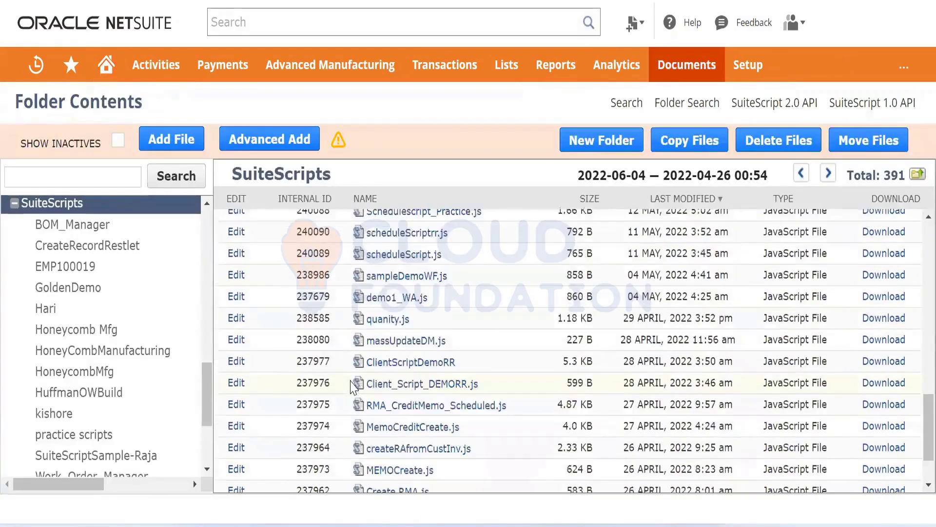
scroll(351, 387, "up", 10)
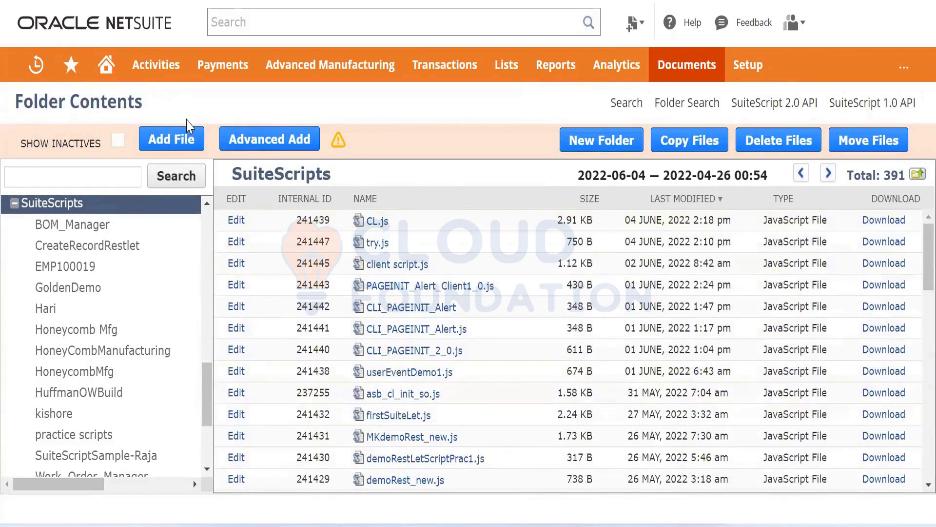
left_click(164, 140)
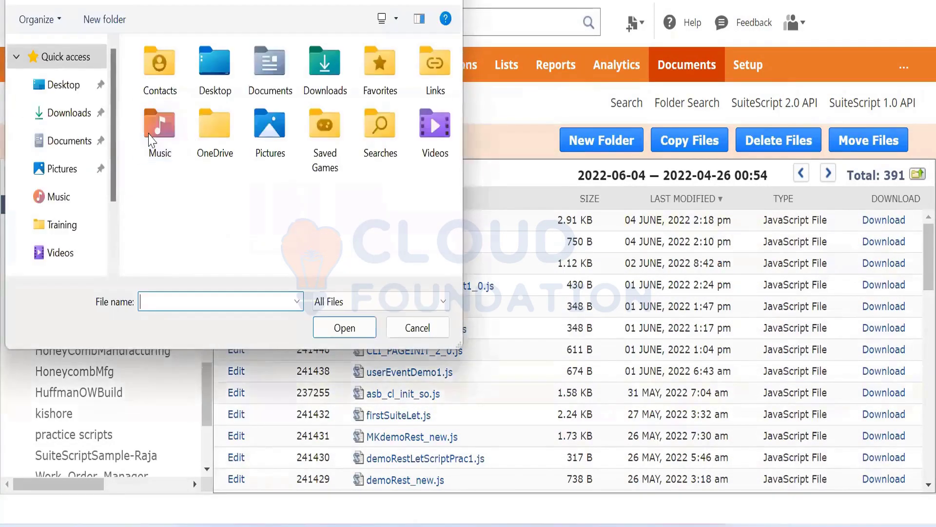
left_click(59, 224)
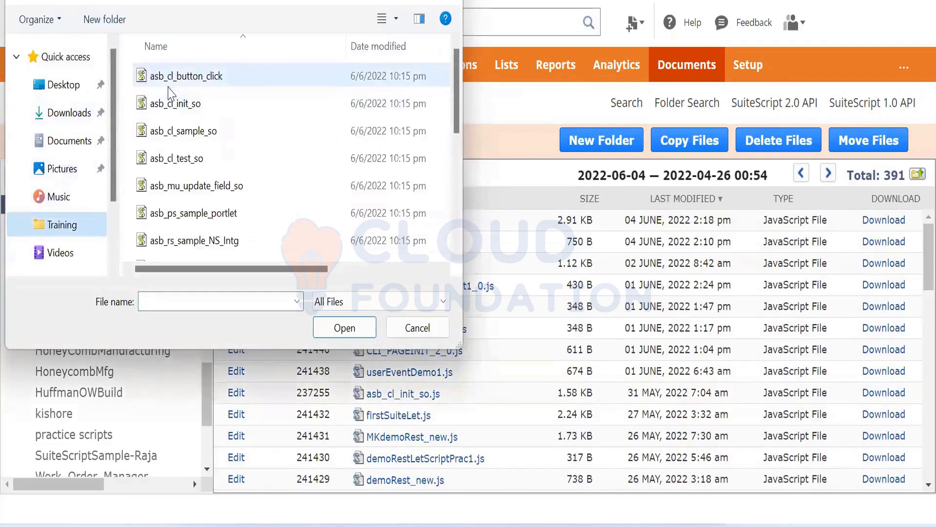
scroll(182, 161, "down", 2)
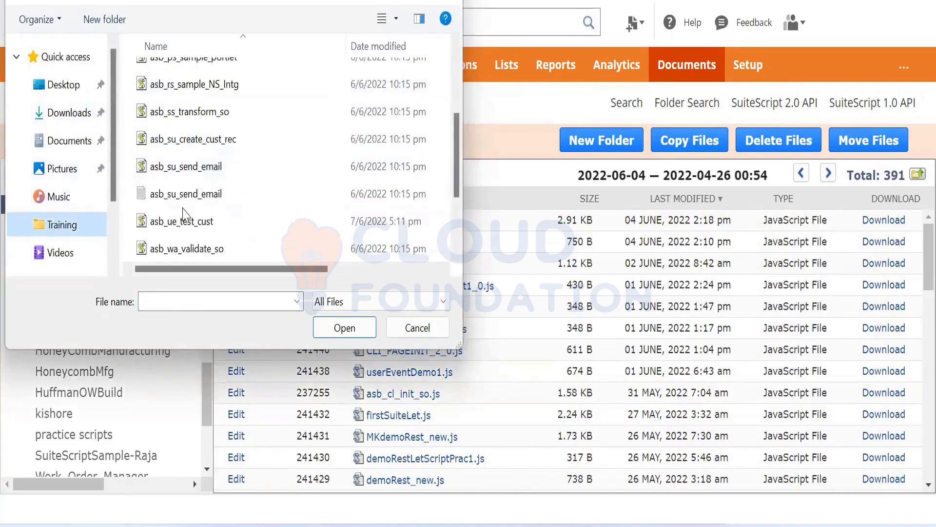
left_click(183, 221)
left_click(342, 326)
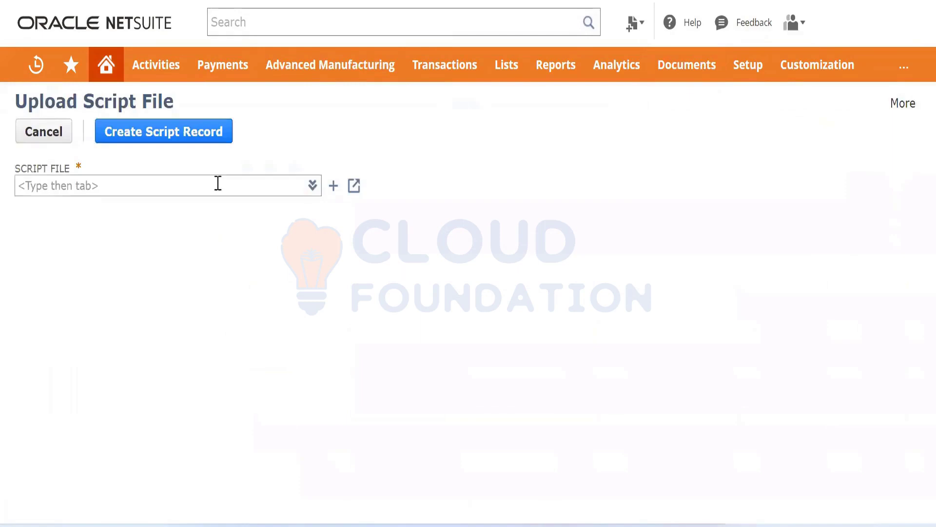
Step: Search asb_ue in Script File, pick asb_ue_test_cust.js, and create its User Event script record
left_click(218, 185)
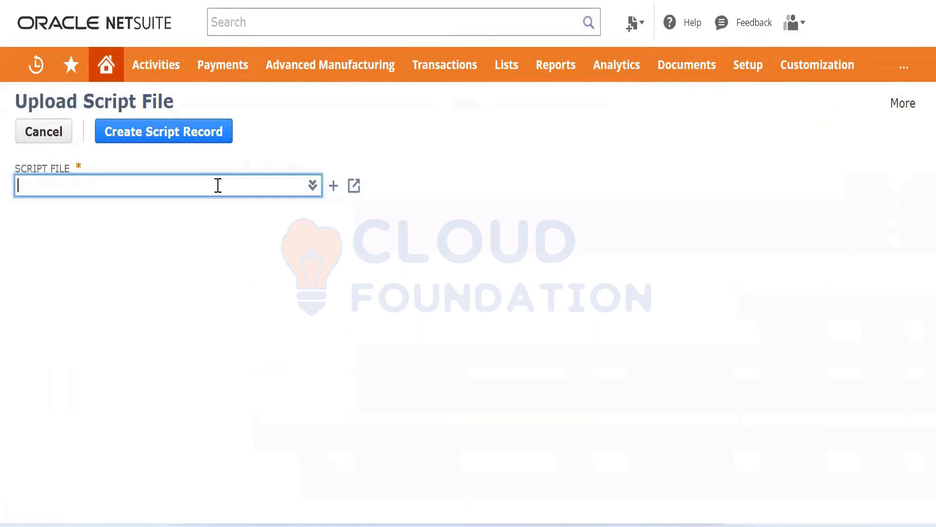
type("asb_c")
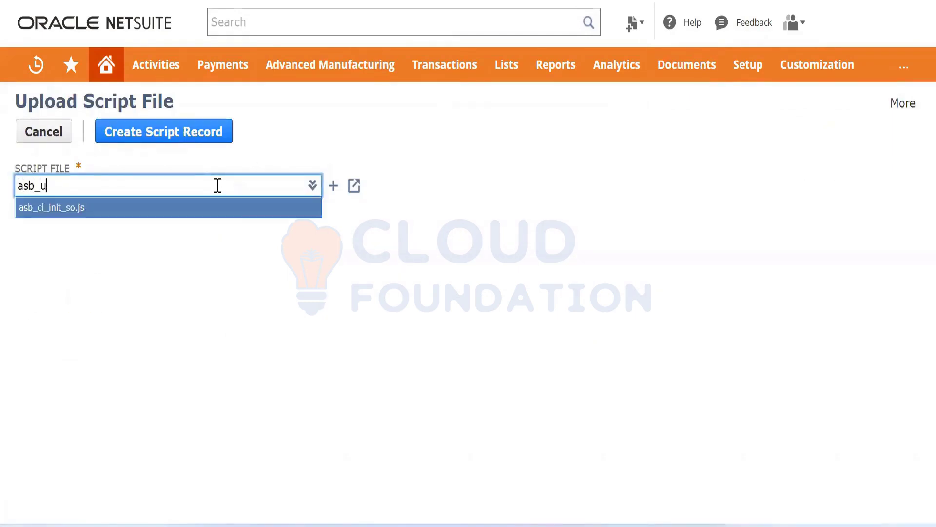
key("BackSpace")
type("us")
key("BackSpace")
type("e")
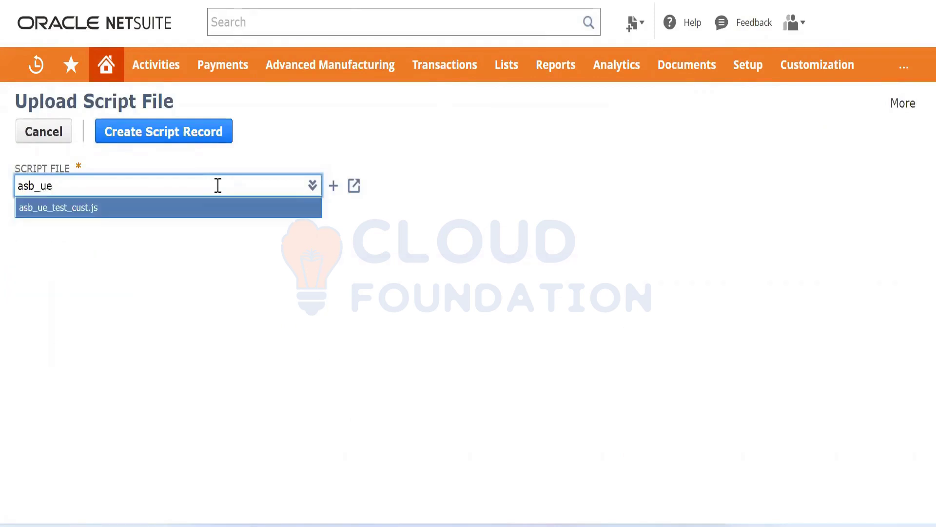
left_click(140, 214)
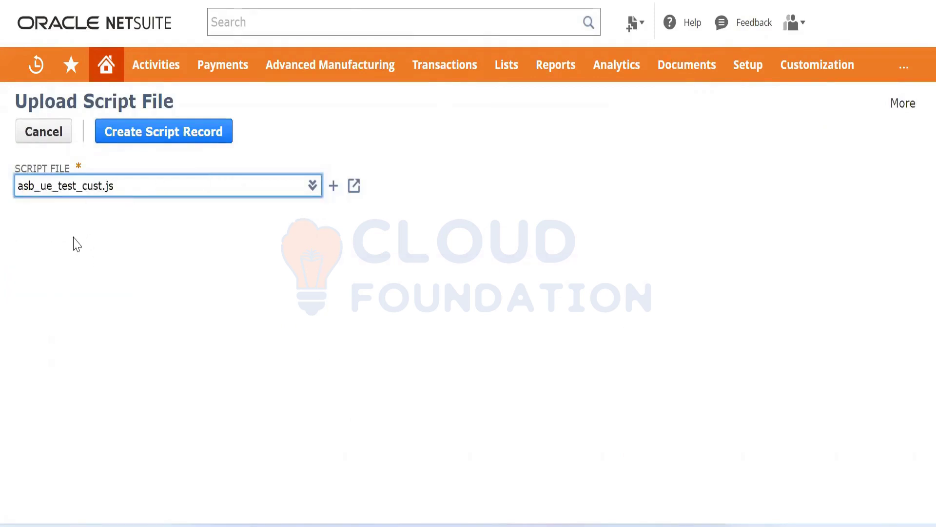
left_click(151, 139)
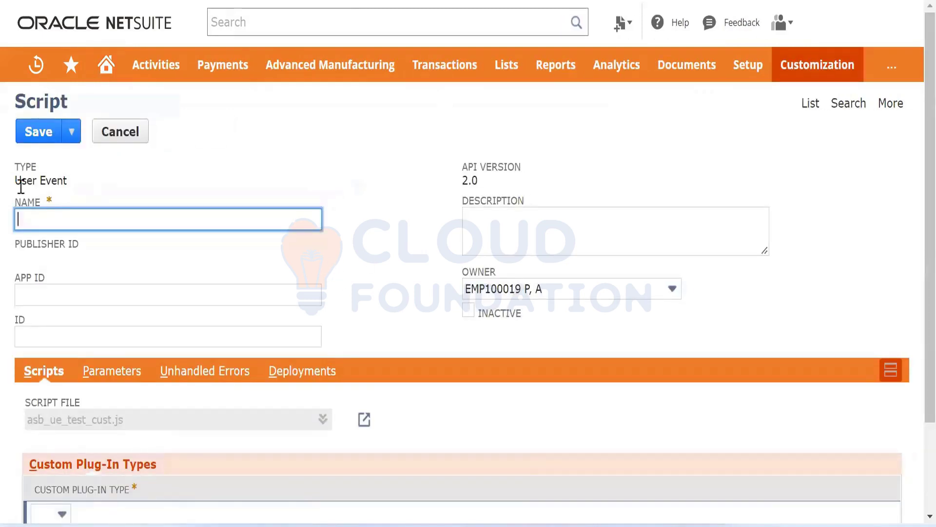
Step: Review the User Event script type, description and API version fields on the new record
triple_click(42, 181)
left_click(115, 186)
double_click(61, 181)
left_click(37, 180)
left_click(473, 228)
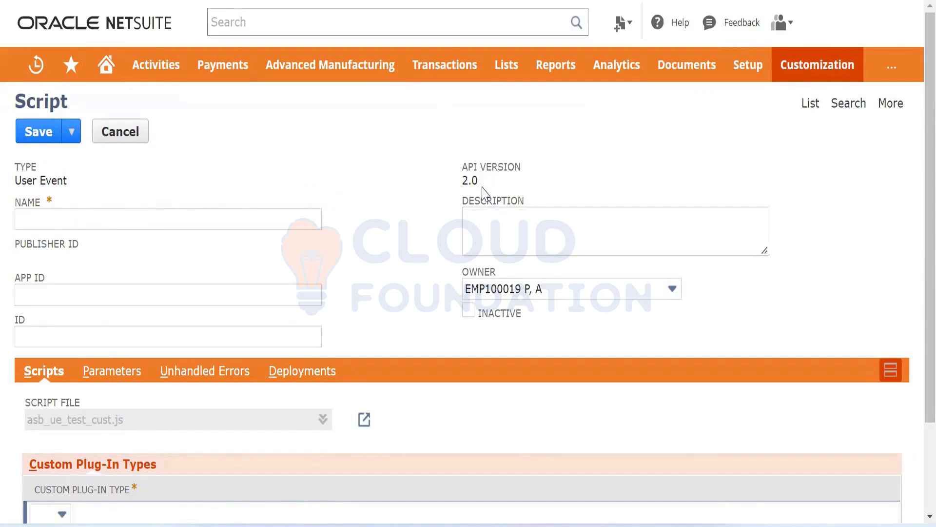
left_click_drag(483, 194, 456, 192)
left_click(508, 188)
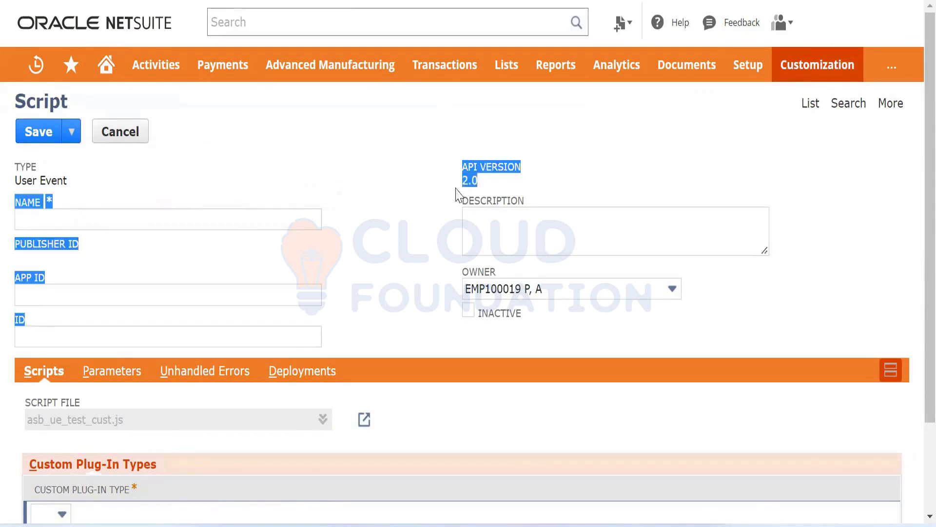
left_click(378, 210)
Step: Enter the name ASB UE Test Customer and the ID _asb_ue_test_cust
left_click(230, 225)
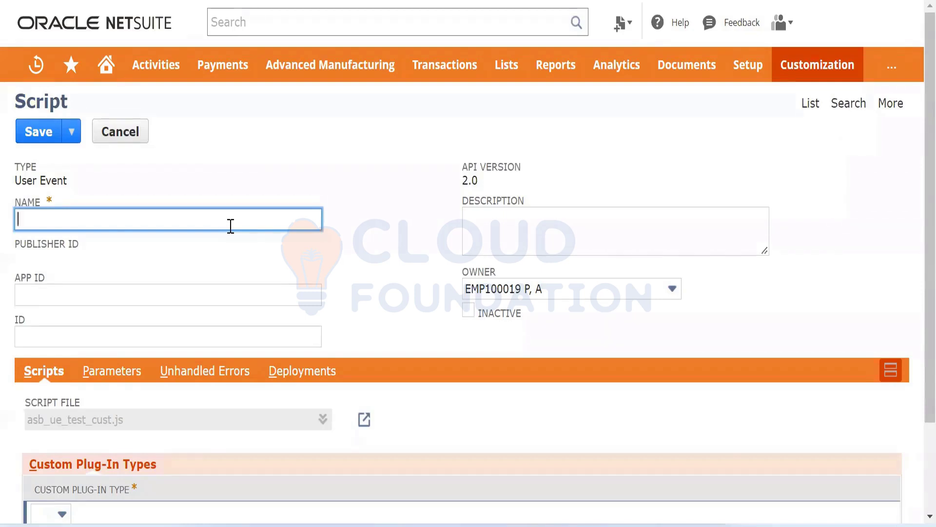
type("ASB UE Test Customer")
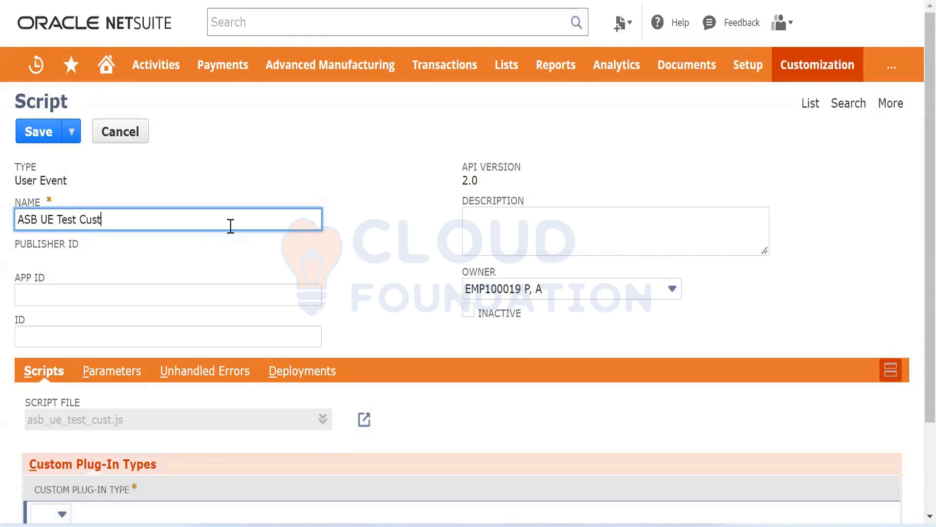
key("Tab")
key("Tab")
type("_asb_ue_testC_")
key("BackSpace")
key("BackSpace")
type("_cust")
scroll(230, 226, "down", 3)
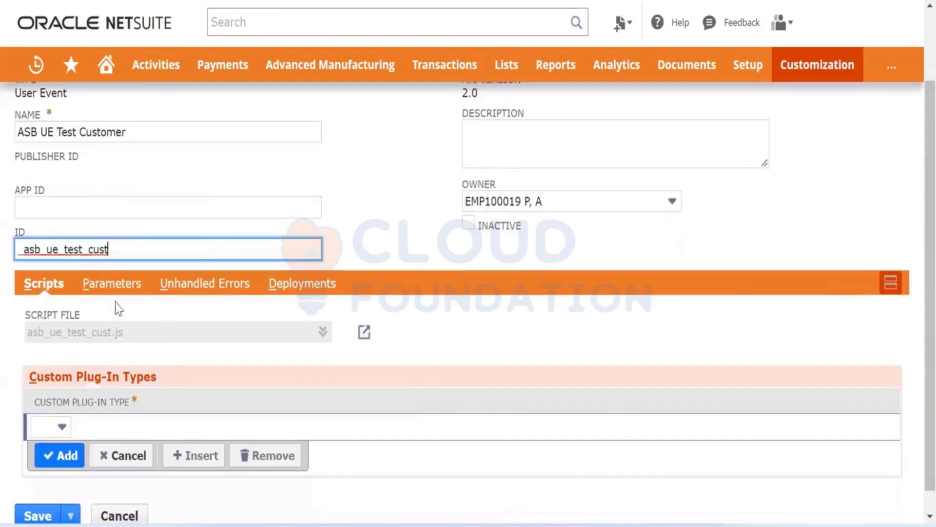
Step: Select and check the name ASB UE Test Customer and the ID _asb_ue_test_cust
scroll(19, 203, "up", 3)
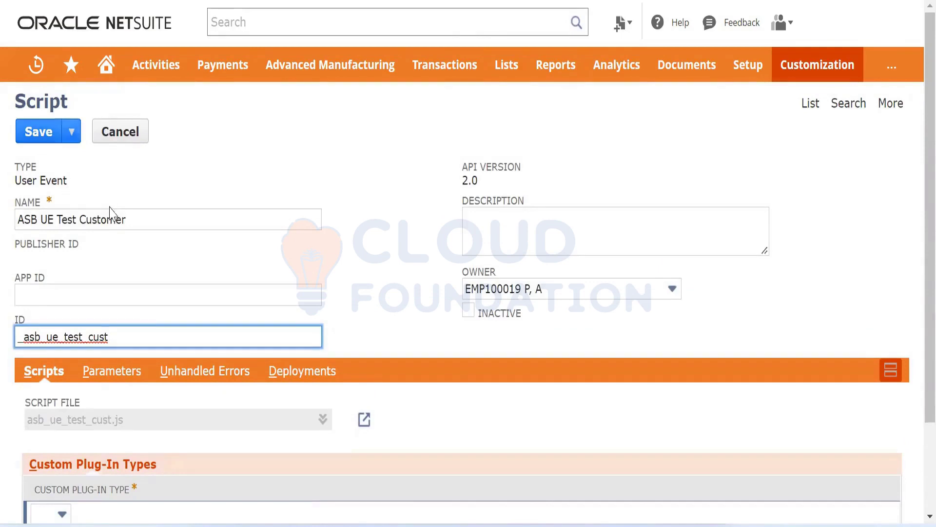
left_click_drag(138, 219, 21, 207)
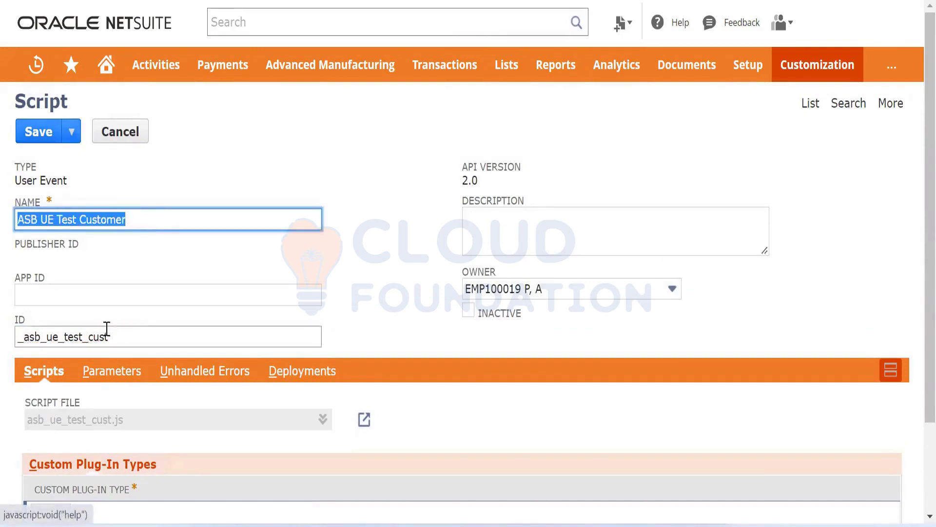
left_click(136, 341)
left_click(145, 221)
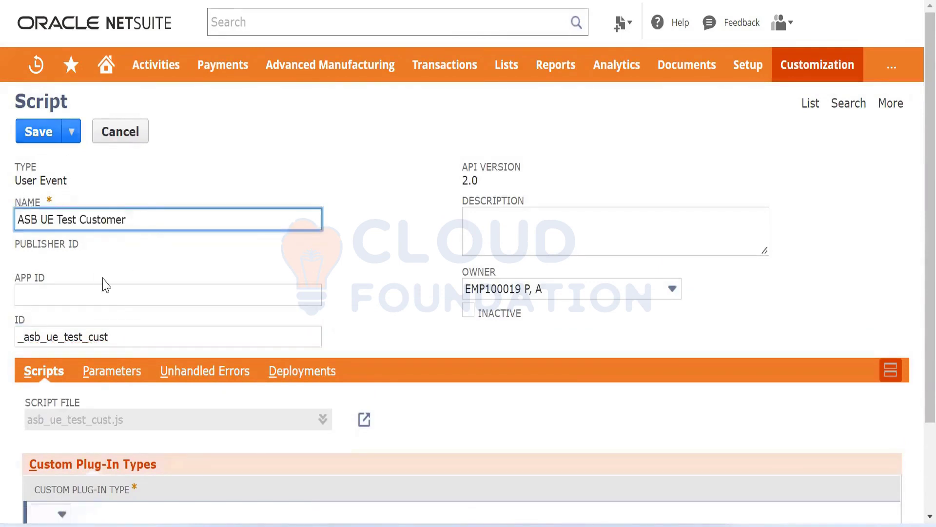
left_click_drag(117, 336, 2, 333)
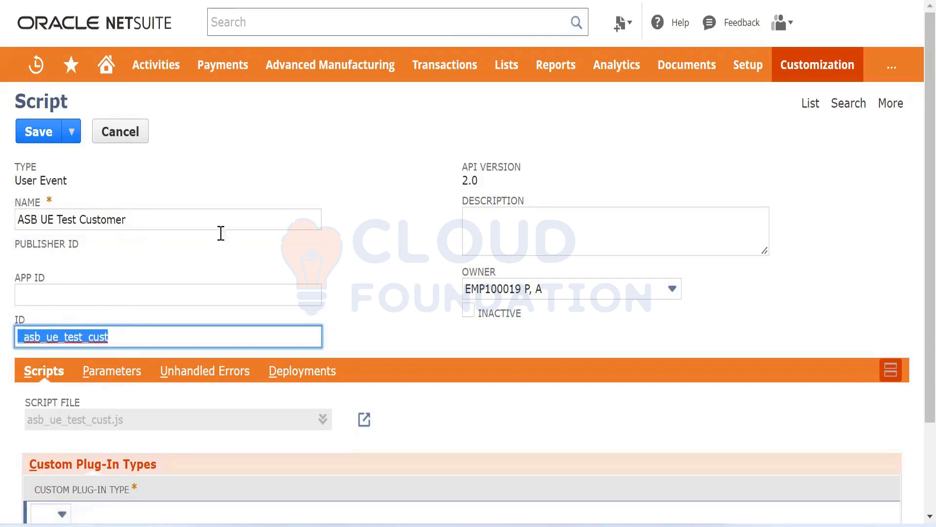
left_click(317, 184)
left_click(132, 329)
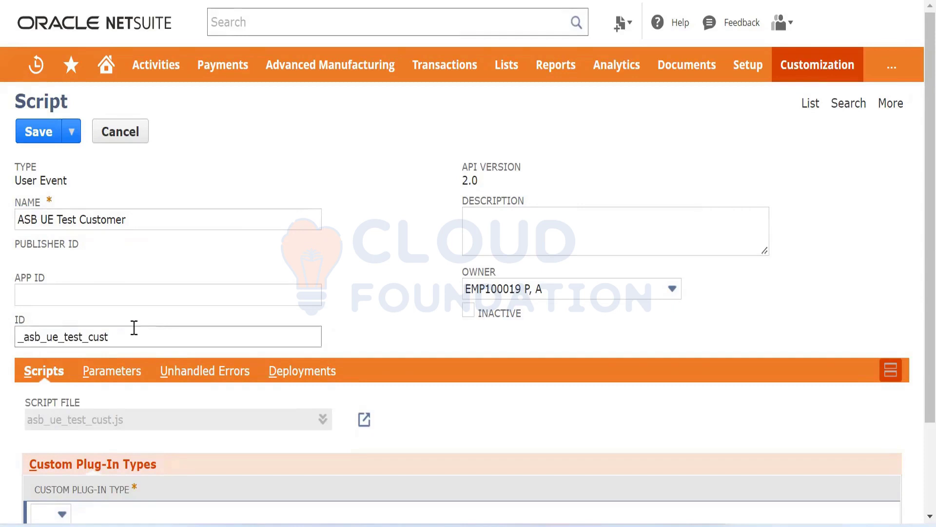
left_click(388, 280)
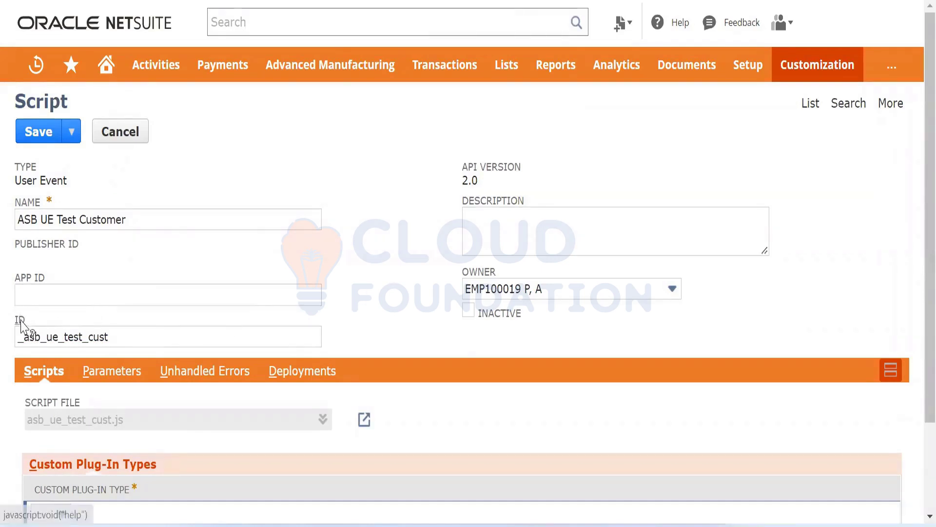
left_click_drag(119, 340, 4, 349)
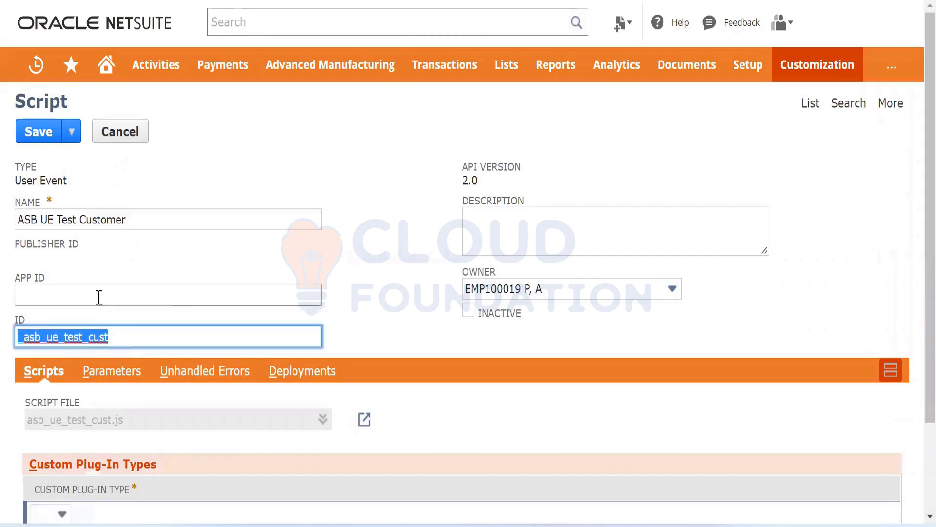
left_click(403, 247)
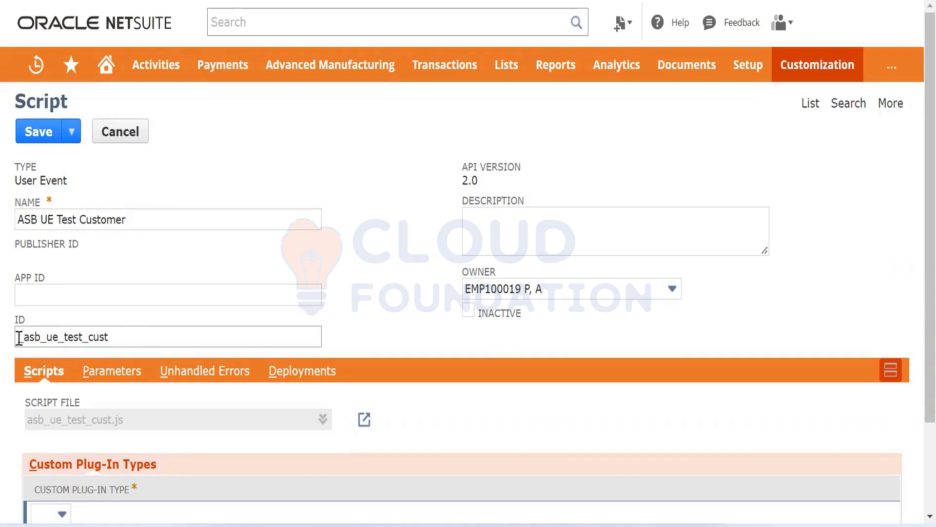
left_click_drag(19, 337, 126, 338)
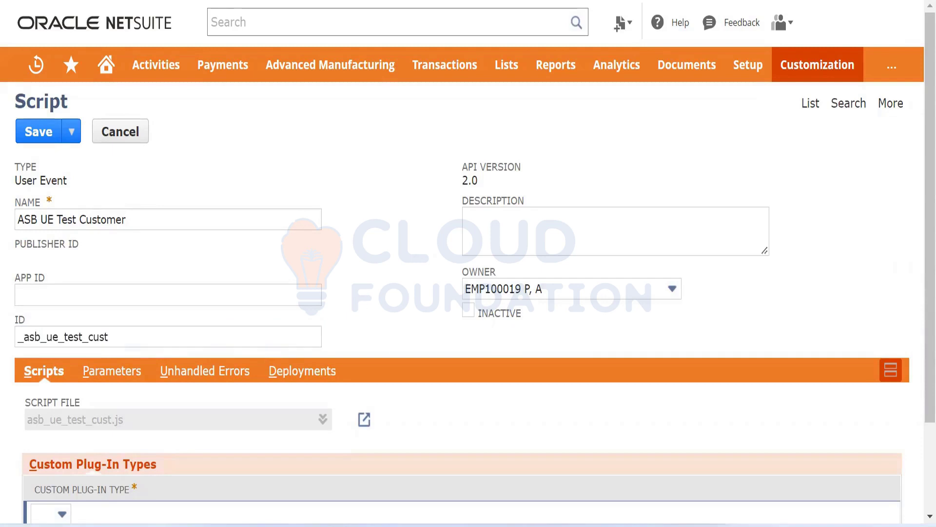
Step: In the Notepad notes, write the line 'customscript -- prefix'
mouse_move(717, 525)
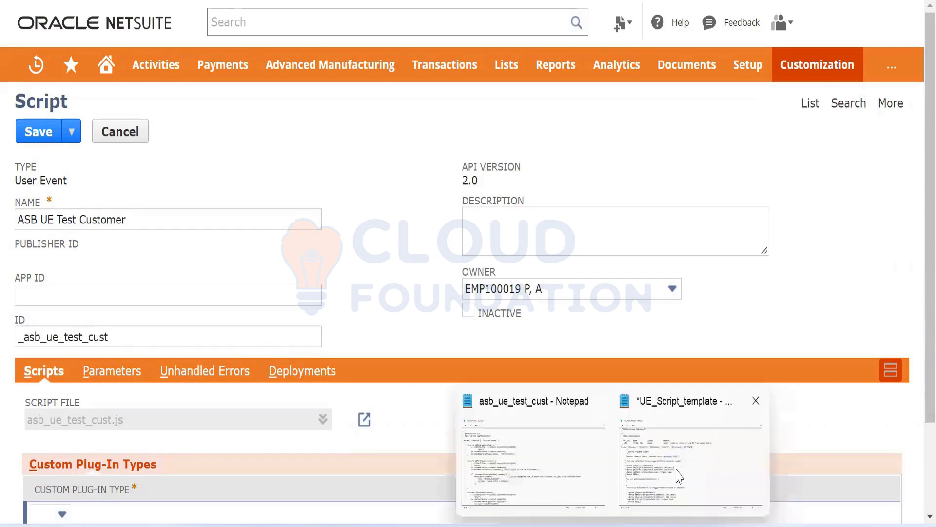
left_click(679, 475)
type("cust")
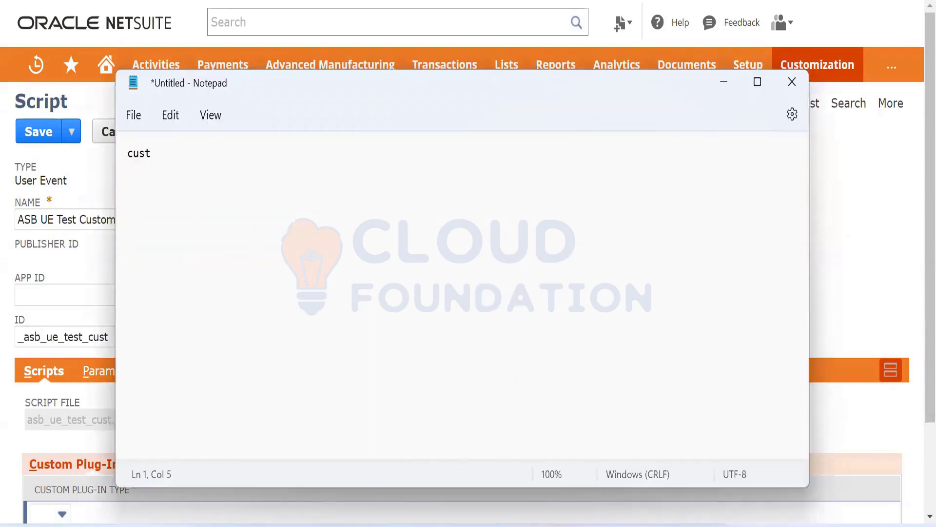
type("omes")
key("BackSpace")
key("BackSpace")
type("script -- ID")
key("BackSpace")
key("BackSpace")
key("BackSpace")
type("prefe")
key("BackSpace")
type("iz")
Step: Add an underscore at the start of the script ID and begin a new notes line
key("alt+Tab")
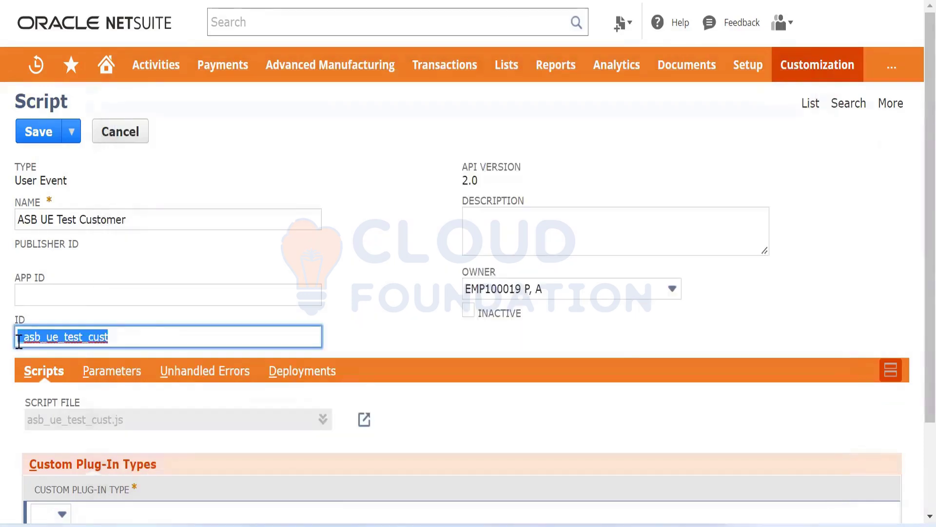
left_click(18, 338)
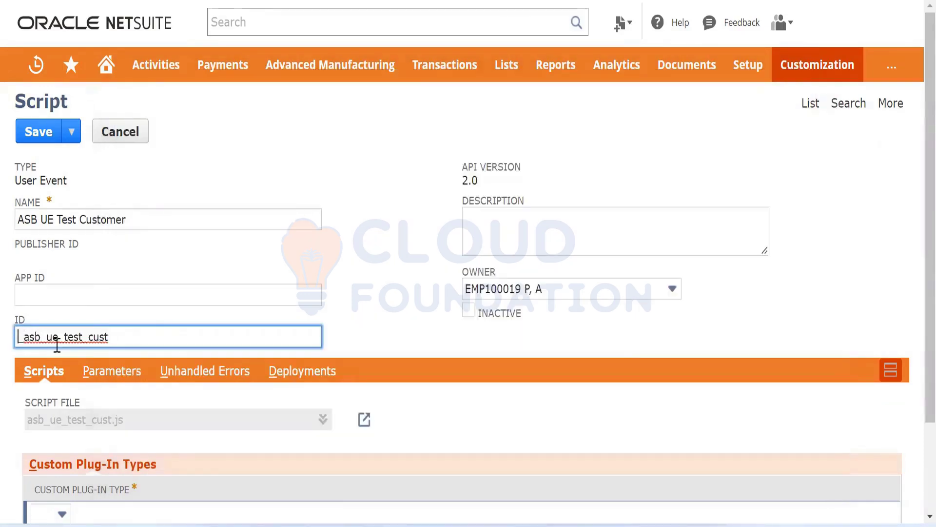
type("_")
key("alt+Tab")
key("Return")
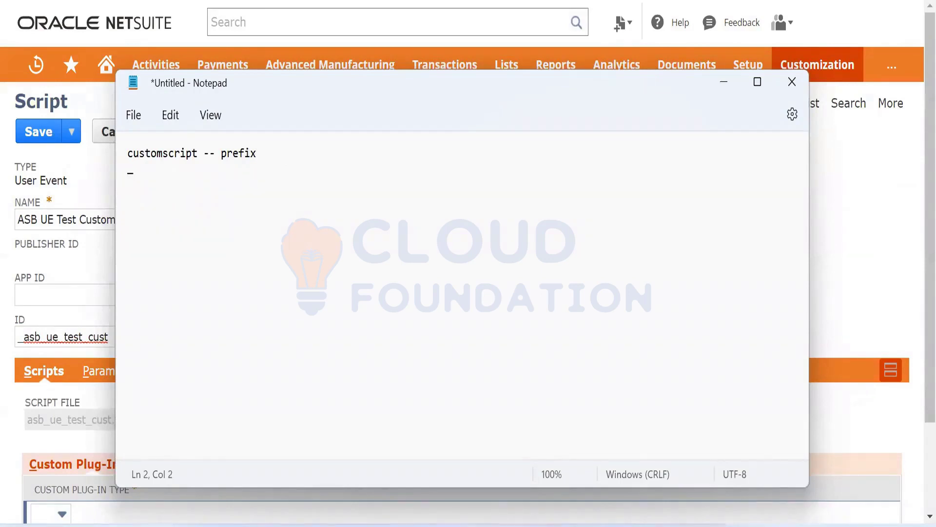
key("BackSpace")
key("BackSpace")
Step: Paste the script ID into the notes and prefix it with customscript as an example
double_click(104, 337)
key("ctrl+c")
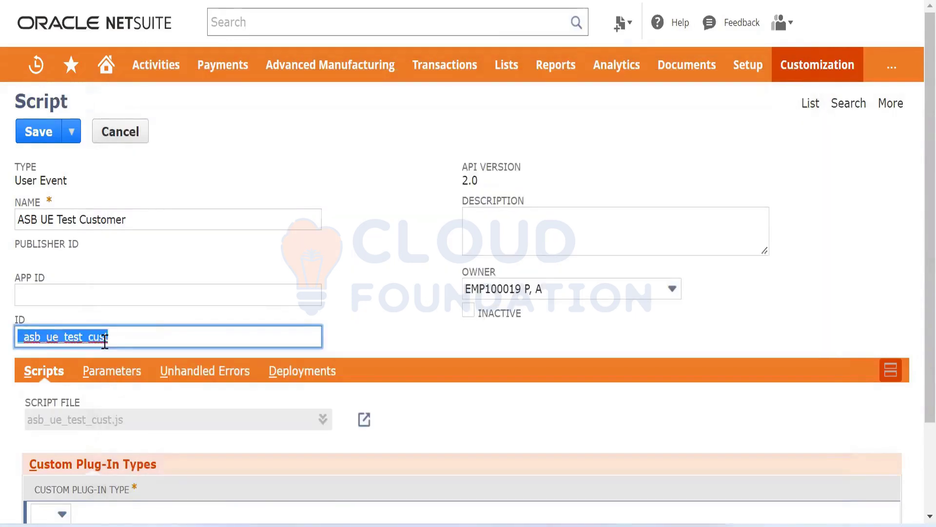
key("alt+Tab")
key("Return")
key("Return")
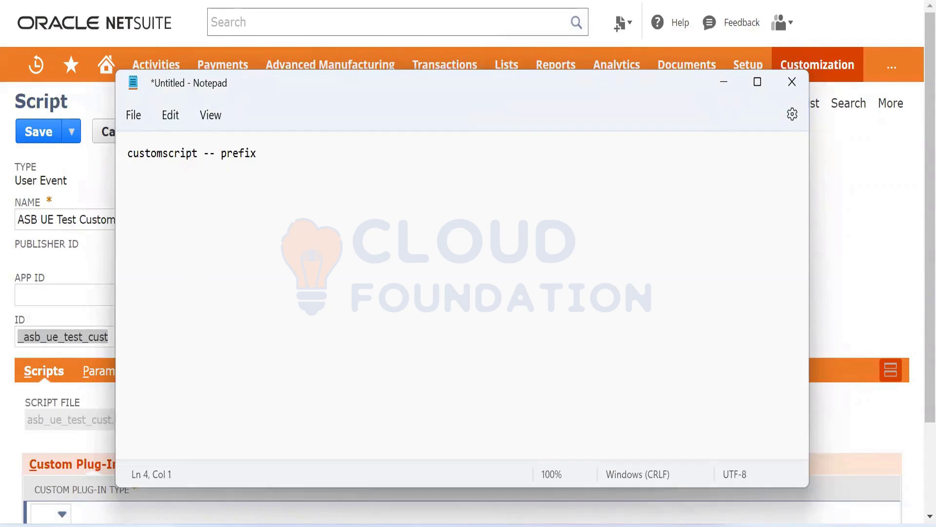
key("ctrl+v")
left_click(198, 197)
left_click(128, 197)
type("cust")
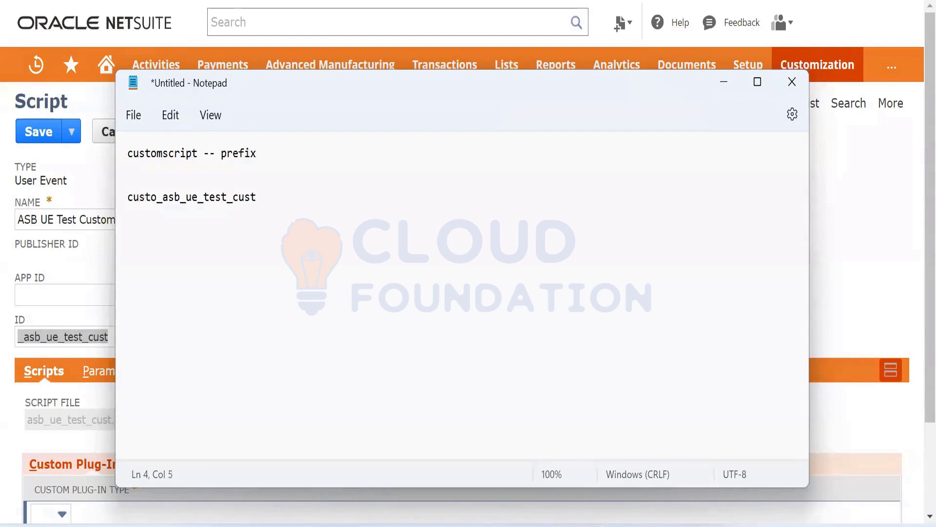
type("omscript")
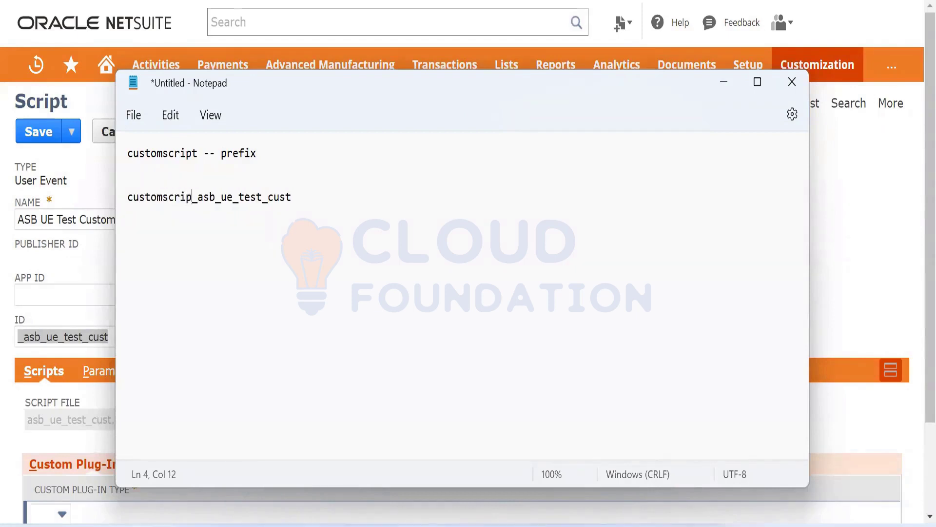
Step: Delete the customscript example ID line from the notes
left_click_drag(298, 196, 129, 195)
left_click(198, 197)
left_click_drag(198, 196, 117, 185)
left_click(316, 204)
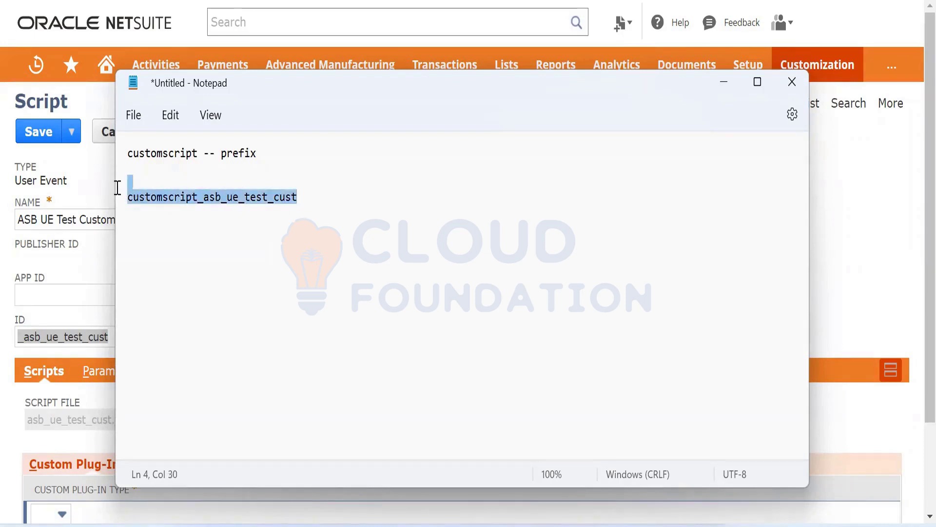
key("BackSpace")
type("_")
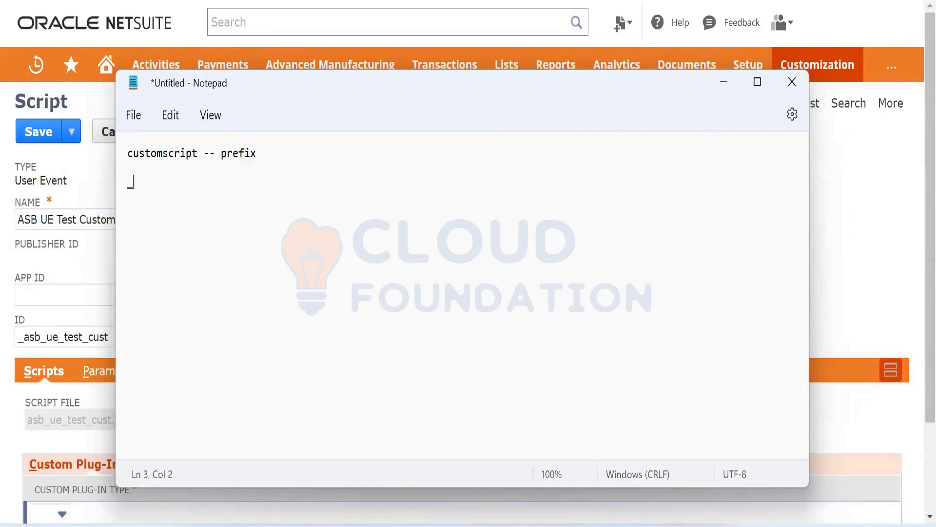
Step: Finish the _abc_ prefix and list cl - client, ue - user event and ss - scheduled
type("abc_")
key("Return")
key("Return")
type("cl - client")
key("Return")
type("ue-")
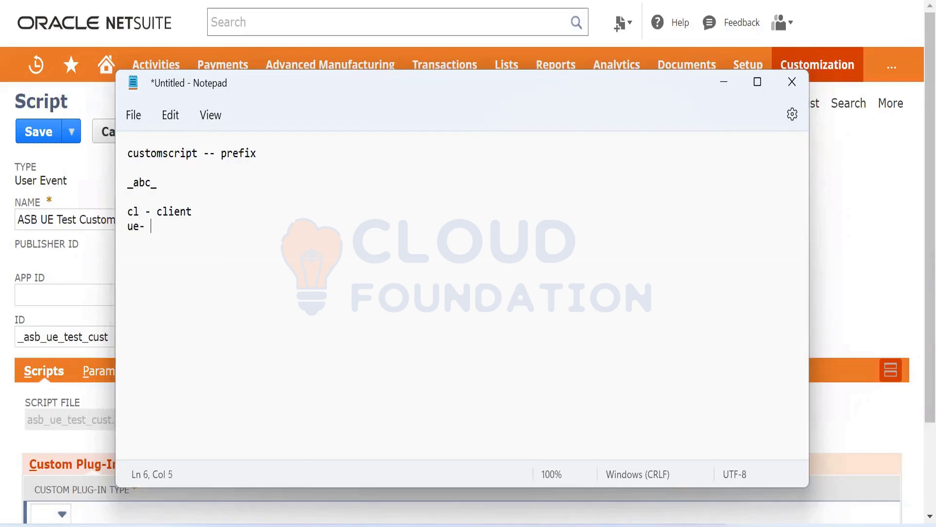
key("BackSpace")
key("BackSpace")
type("- user event")
key("Return")
type("s")
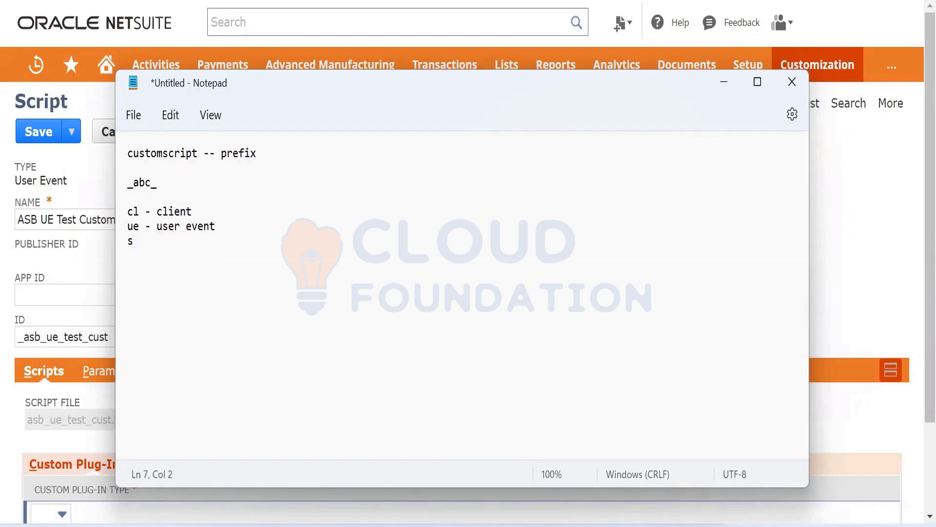
type("s --")
key("BackSpace")
type("scheduled")
key("Return")
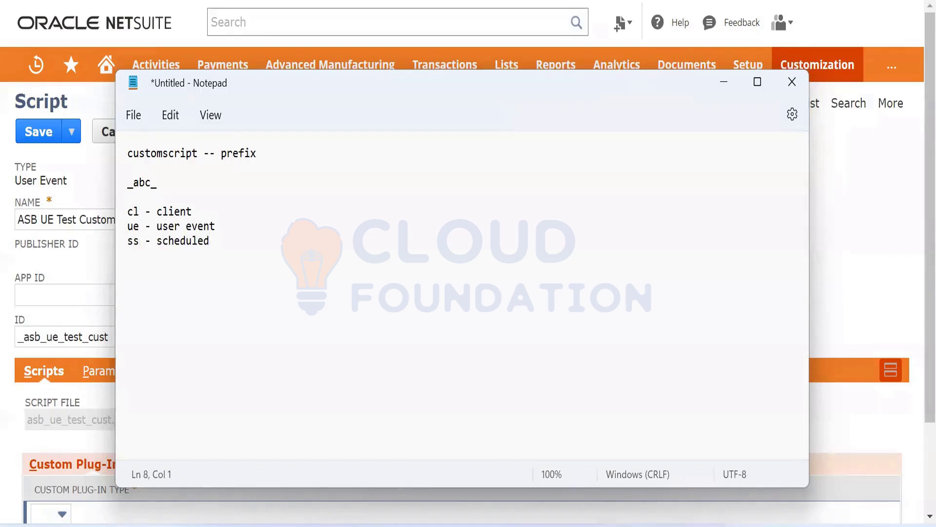
Step: Add lines for mr - map/reduce, su - suitelet, mu - mass update, rs - restlet and ps - portlet
type("mr - map/reduc")
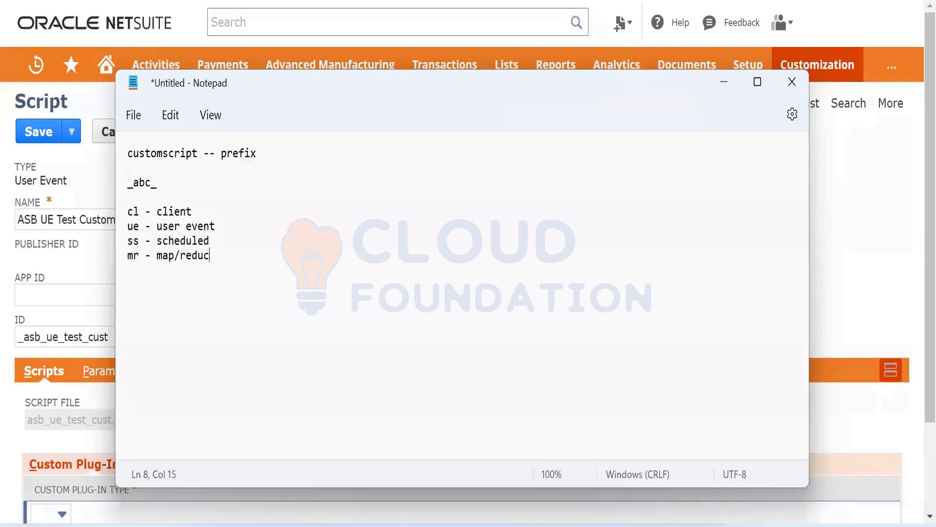
type("e su - suitelet")
key("Return")
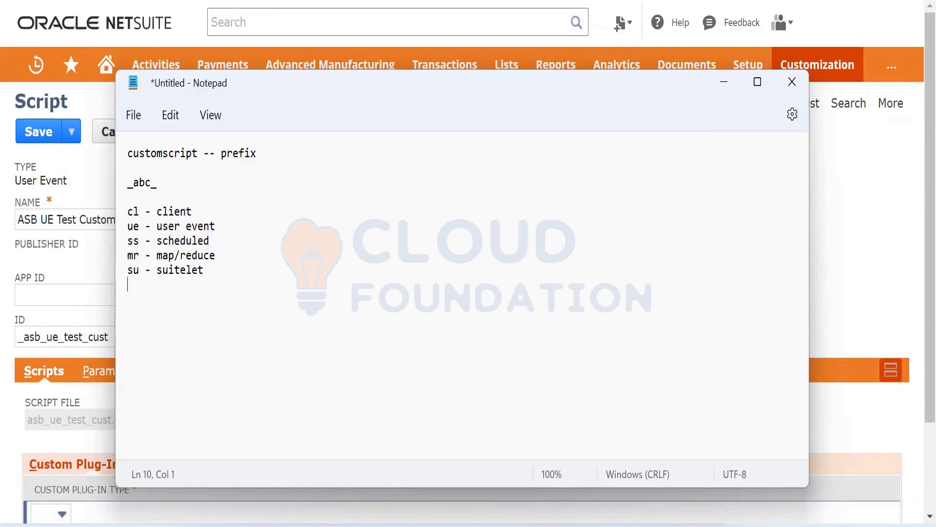
type("mu - mass update")
key("Return")
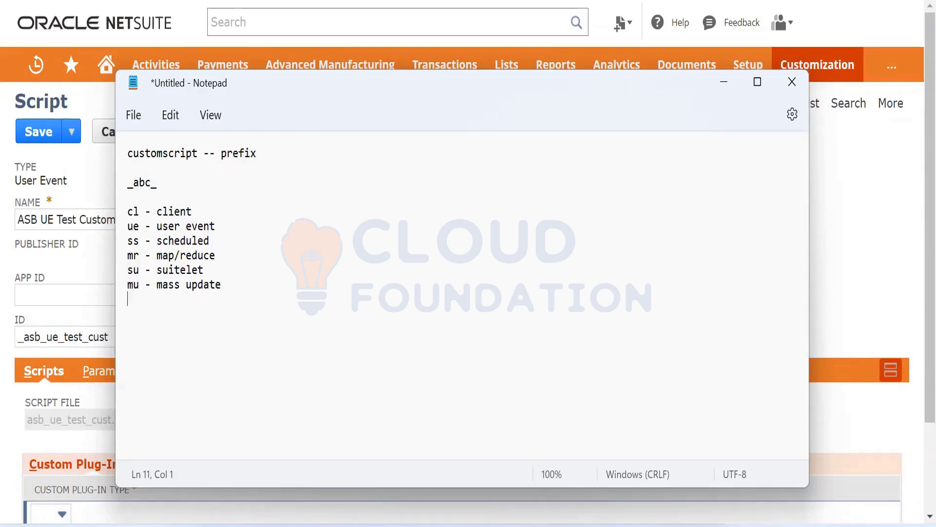
type("re")
key("BackSpace")
type("s - ret")
key("BackSpace")
type("stlet")
key("Return")
type("ps - portlet")
Step: Extend the example ID _abc_ to _abc_ue_create_so
left_click(171, 181)
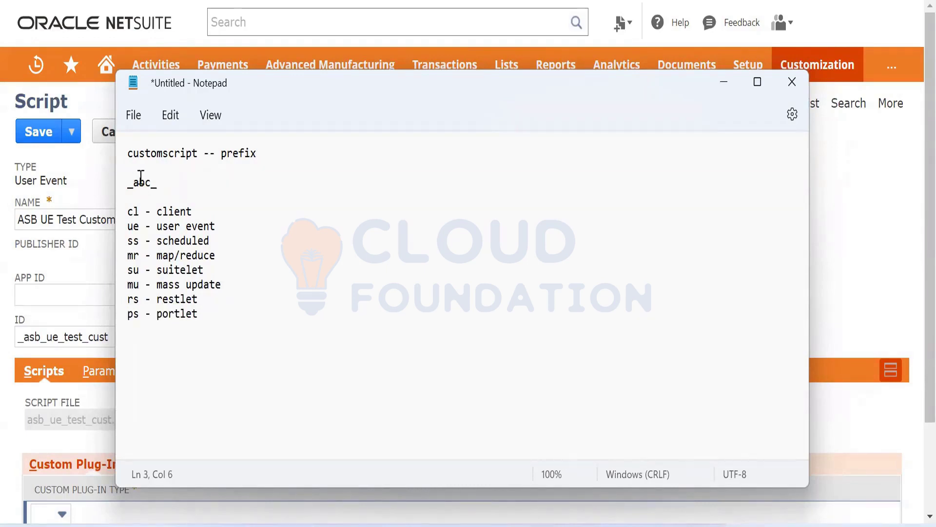
left_click_drag(134, 179, 155, 178)
left_click(174, 182)
type("ue_create")
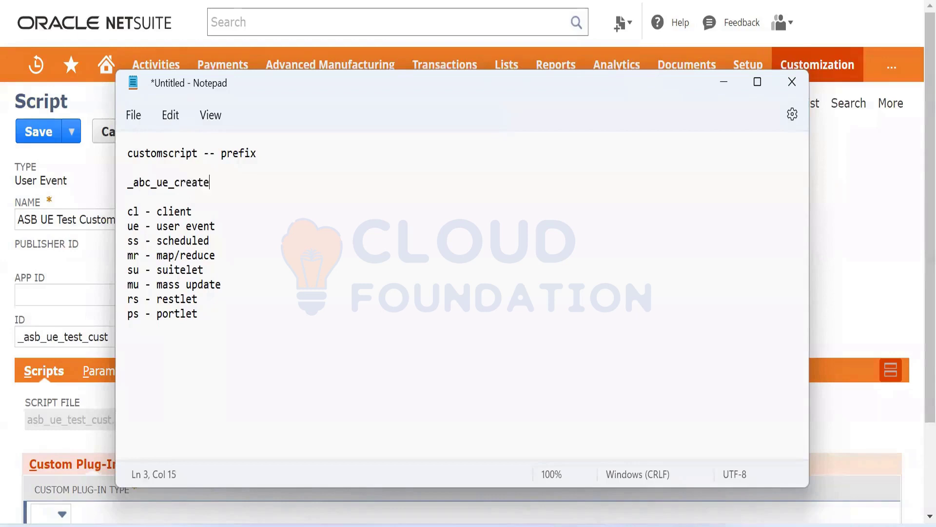
type("_so")
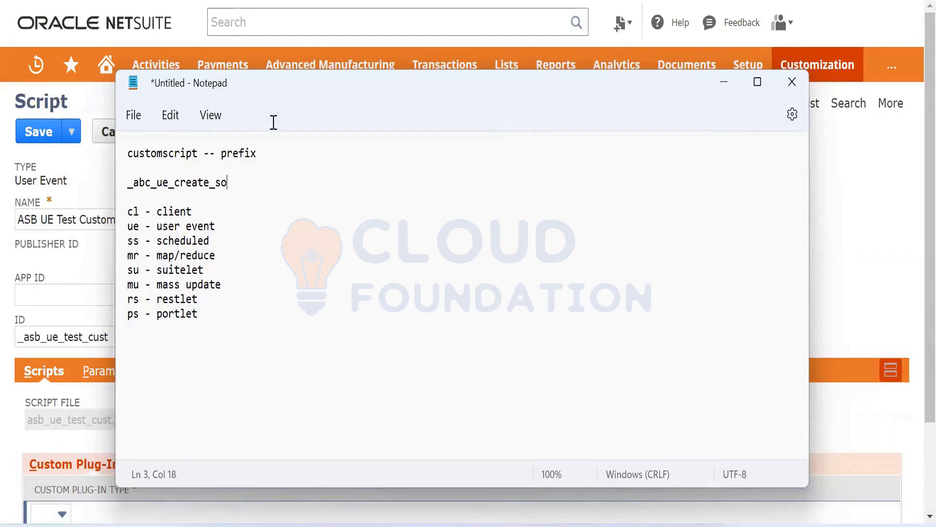
Step: Highlight the finished example ID _abc_ue_create_so
left_click_drag(244, 183, 126, 180)
left_click(240, 184)
left_click_drag(238, 183, 125, 182)
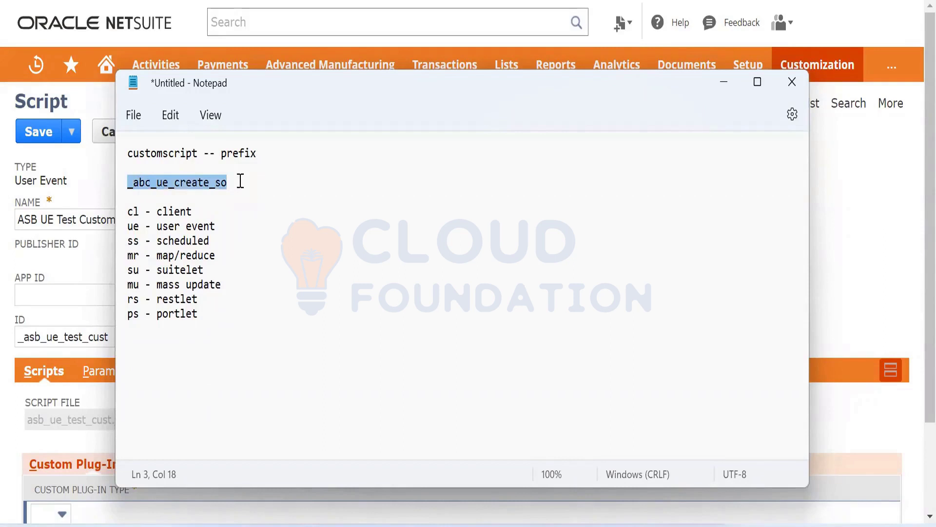
left_click(240, 181)
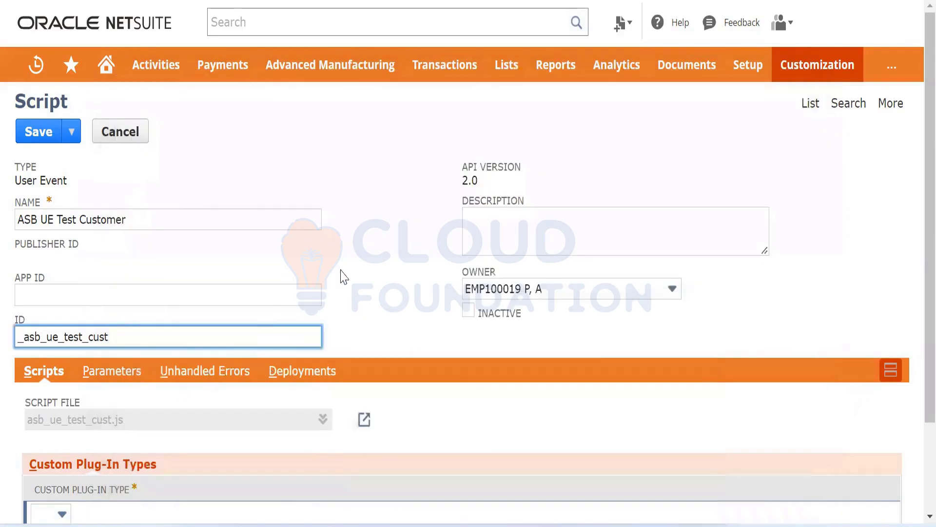
Step: Save the ASB UE Test Customer script record as customscript_asb_ue_test_cust
left_click(345, 277)
scroll(0, 156, "down", 3)
scroll(19, 146, "up", 3)
left_click(35, 128)
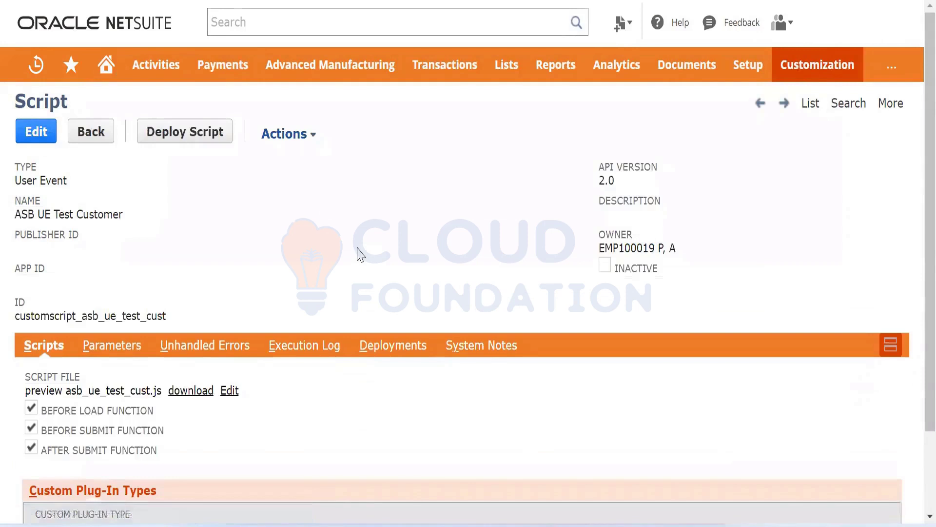
Step: Review the saved record's entry-point functions, including before and after submit
scroll(210, 429, "down", 2)
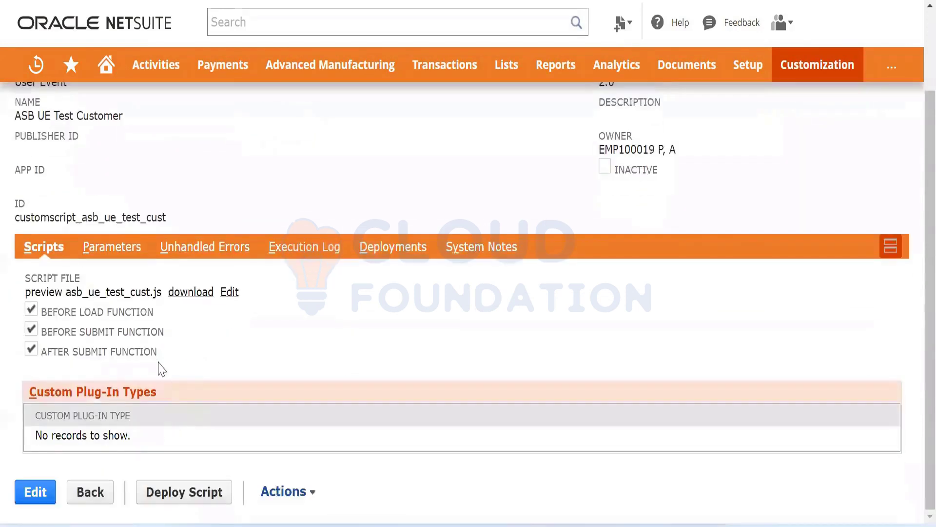
left_click_drag(161, 366, 2, 319)
left_click(15, 317)
left_click_drag(170, 358, 41, 311)
left_click(190, 345)
scroll(213, 377, "up", 2)
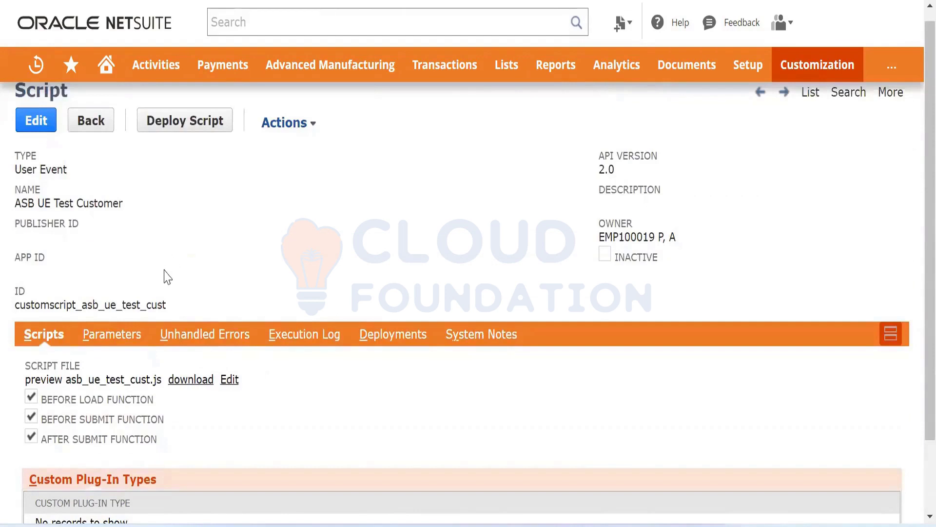
scroll(166, 273, "up", 1)
Step: Start a new deployment for the ASB UE Test Customer script
left_click(172, 140)
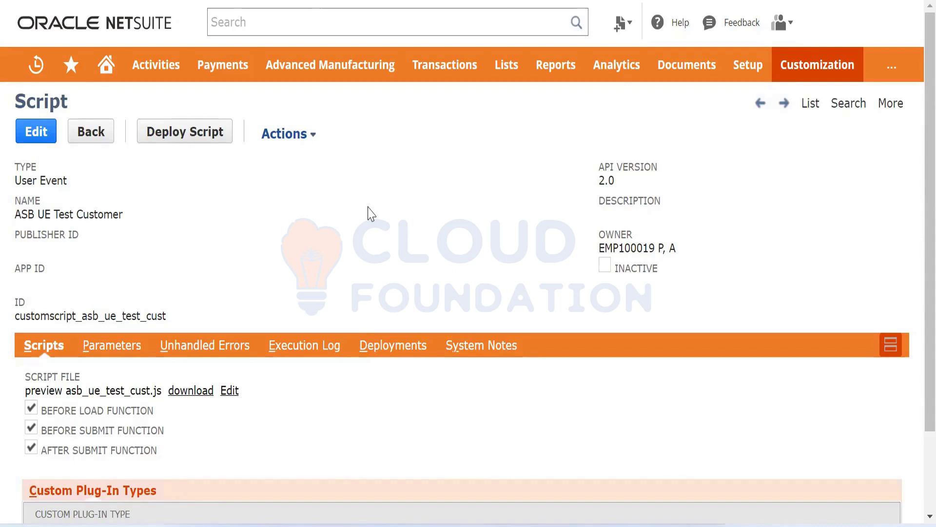
triple_click(99, 214)
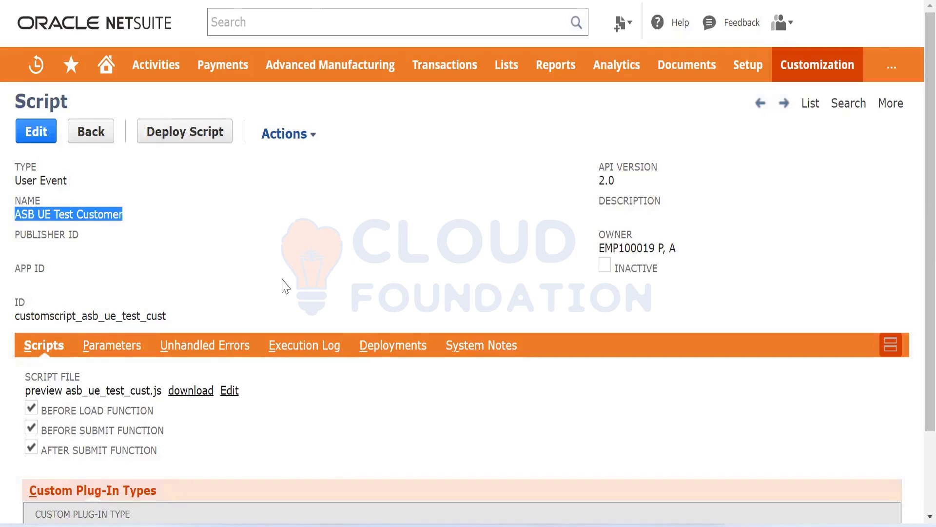
left_click(185, 132)
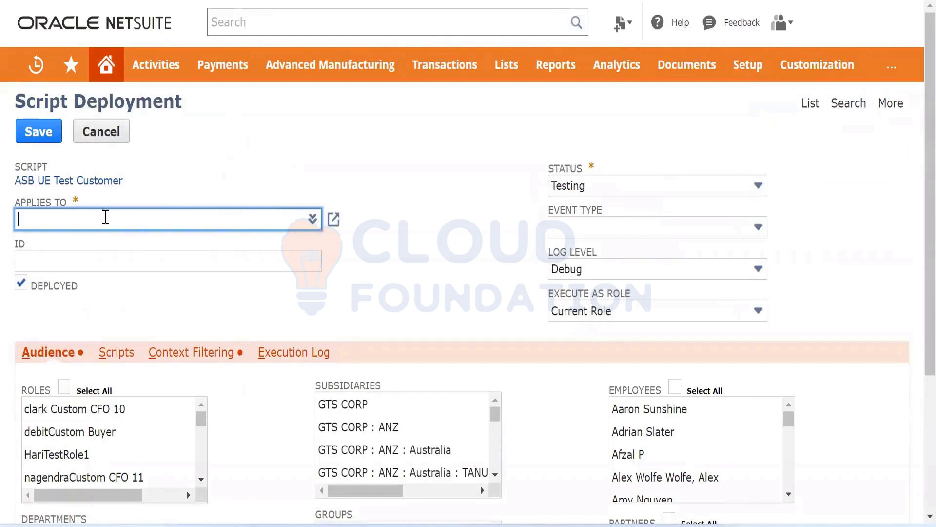
Step: Set Applies To to Customer and the deployment ID to _asb_ue_test_cust
left_click(40, 202)
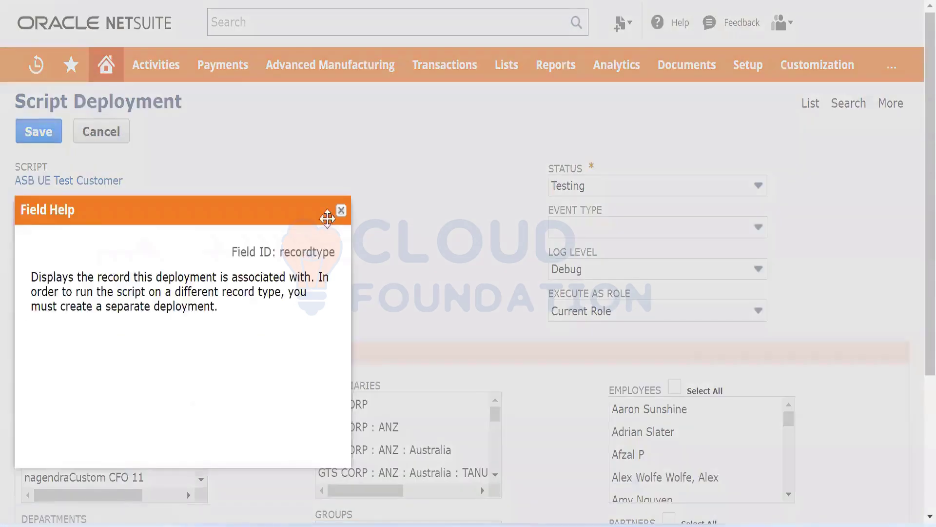
double_click(320, 251)
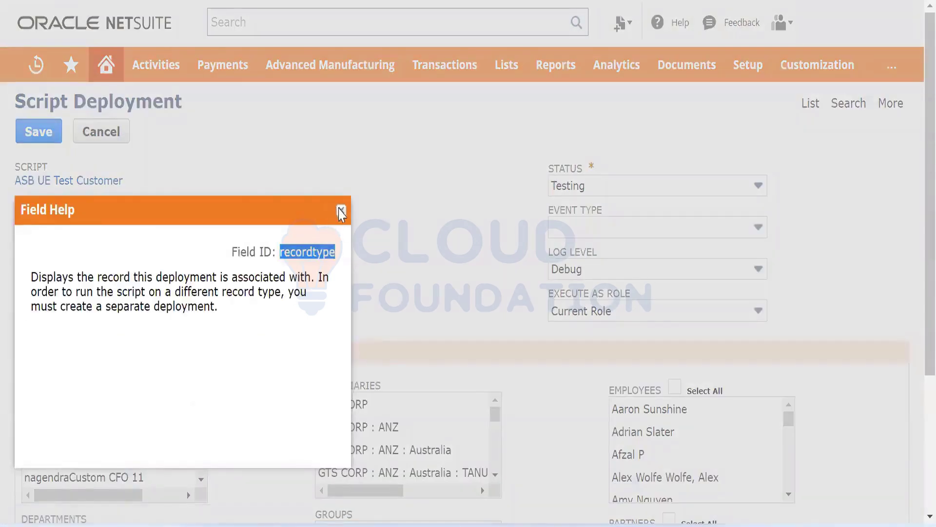
left_click(341, 209)
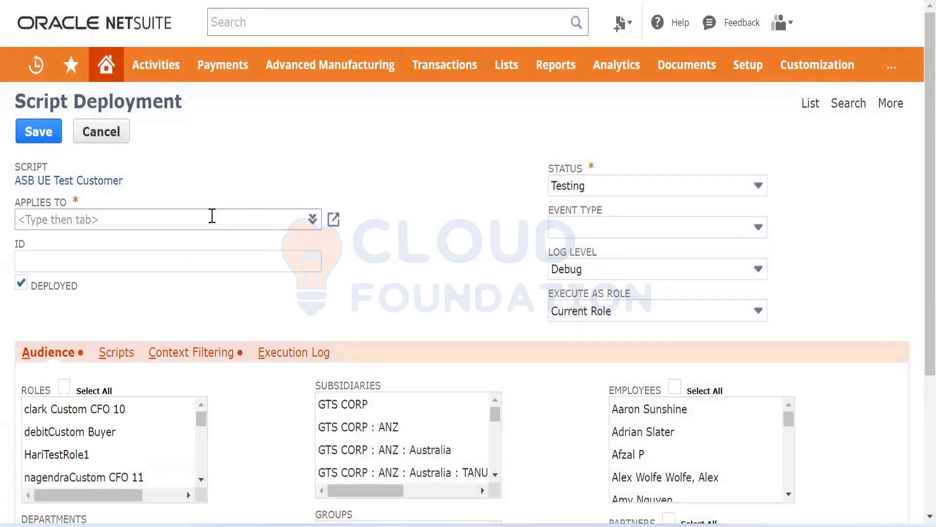
left_click(212, 216)
type("custome")
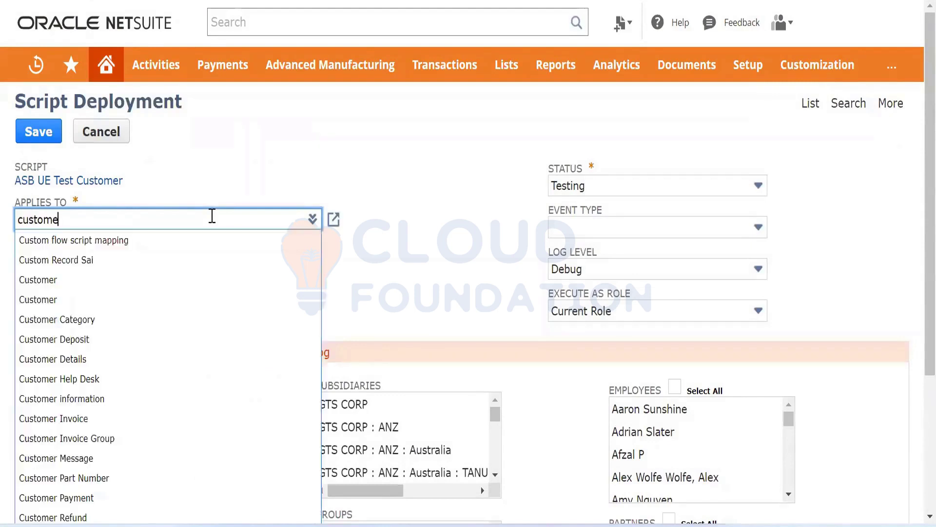
type("r")
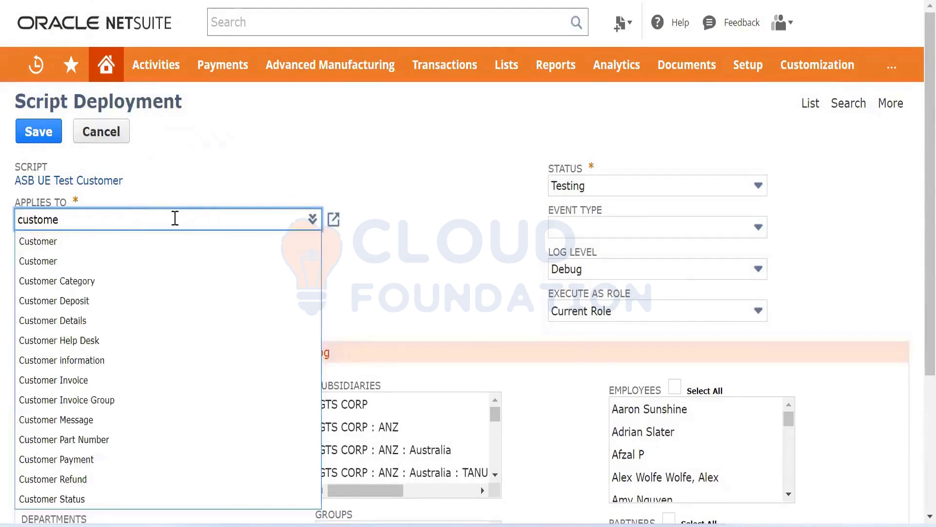
left_click(104, 241)
left_click(99, 253)
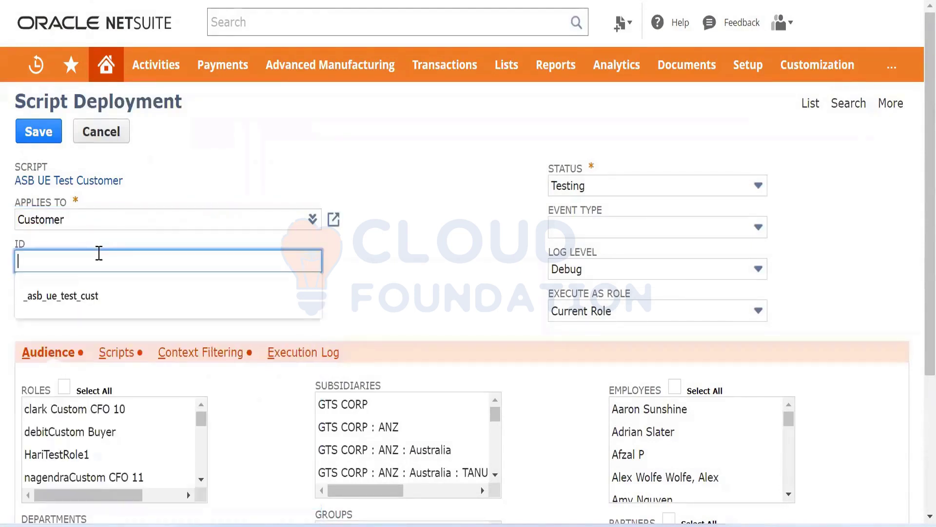
key("Down")
key("Return")
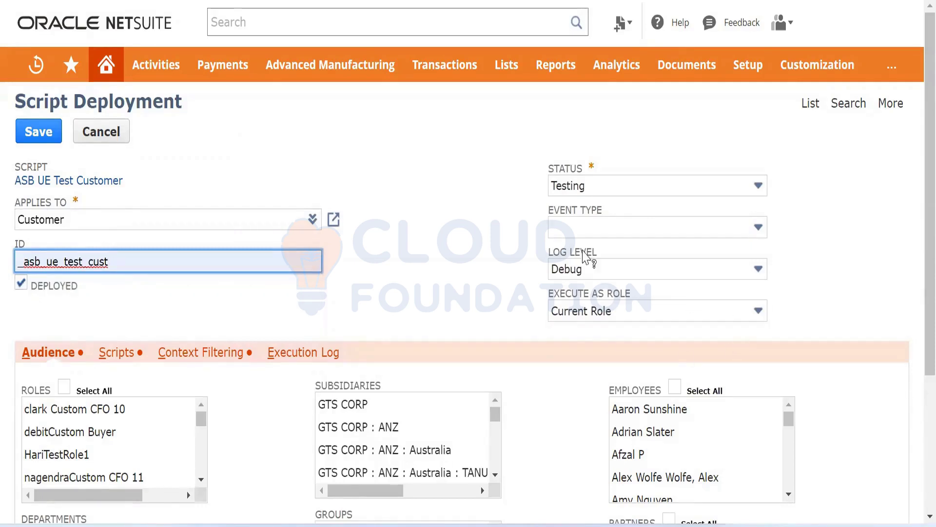
Step: Set the deployment status to Released and bring the asb_ue_test_cust script up in Notepad
left_click(605, 186)
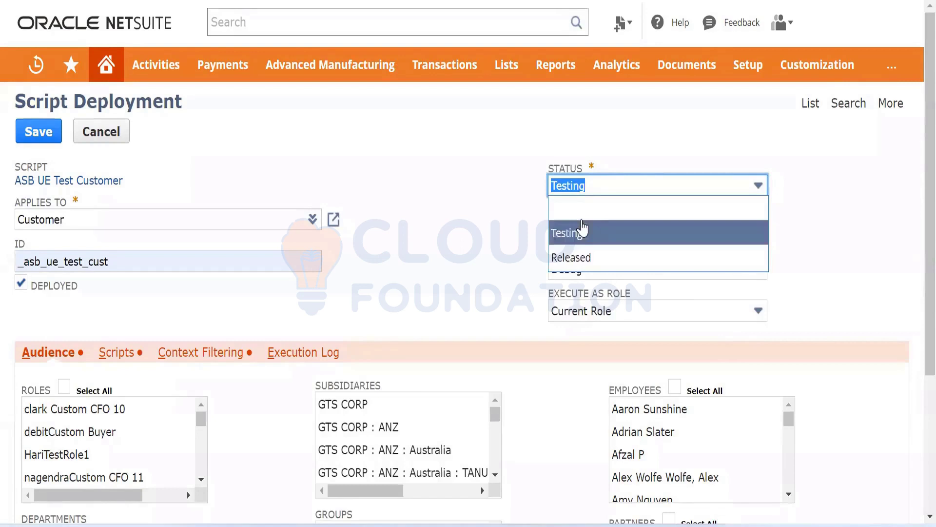
left_click(504, 229)
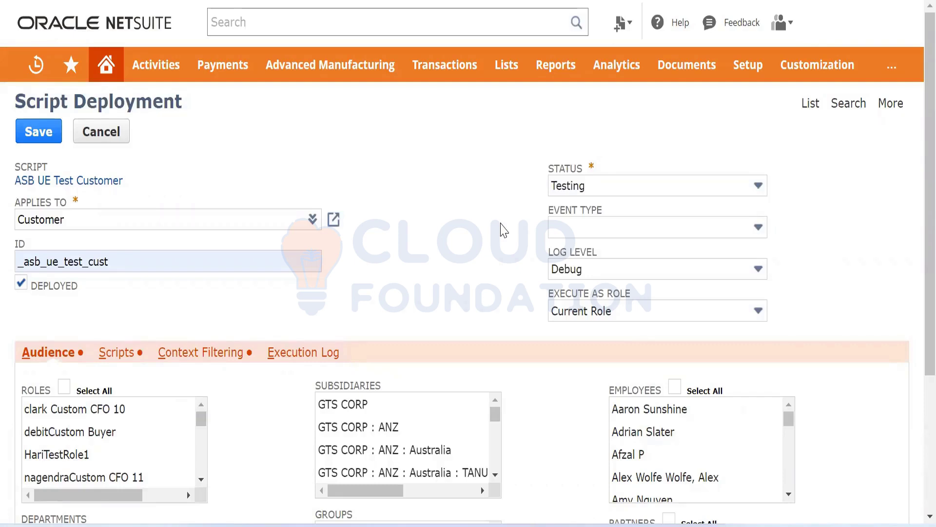
left_click(630, 193)
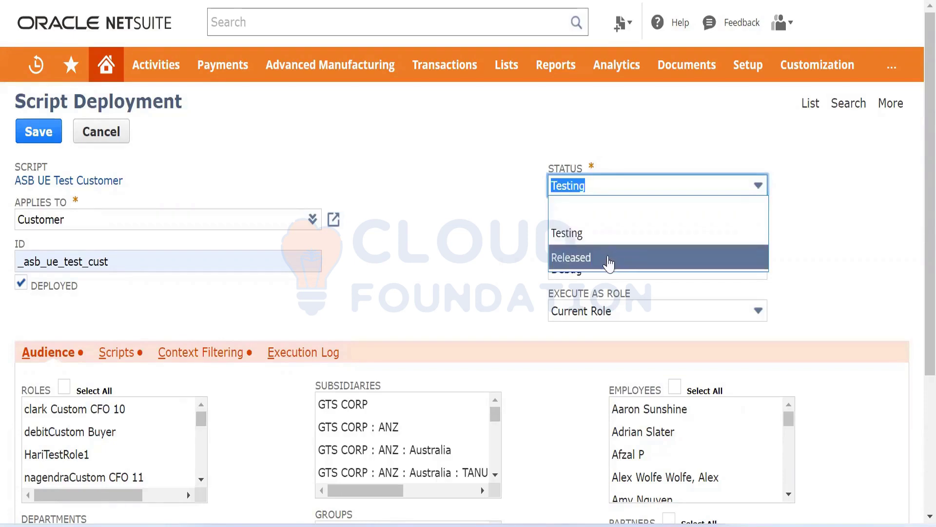
left_click(609, 259)
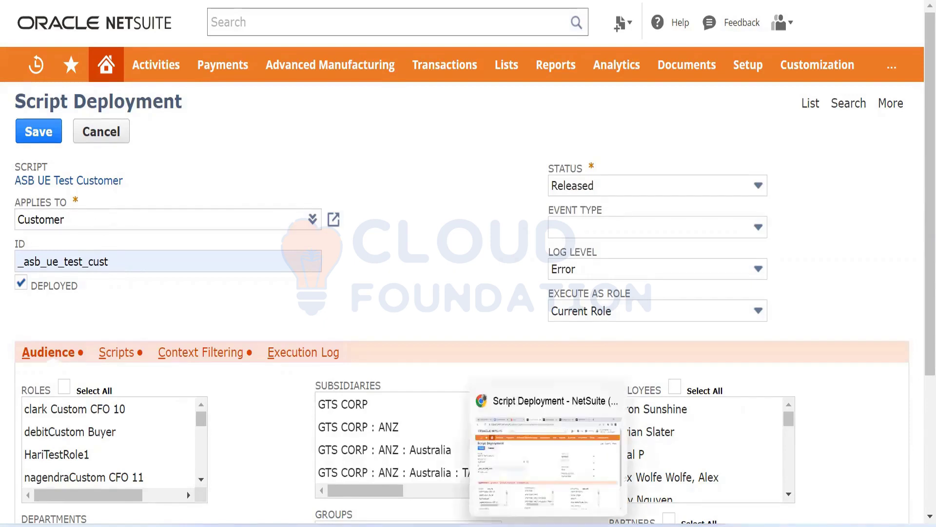
mouse_move(613, 525)
left_click(493, 468)
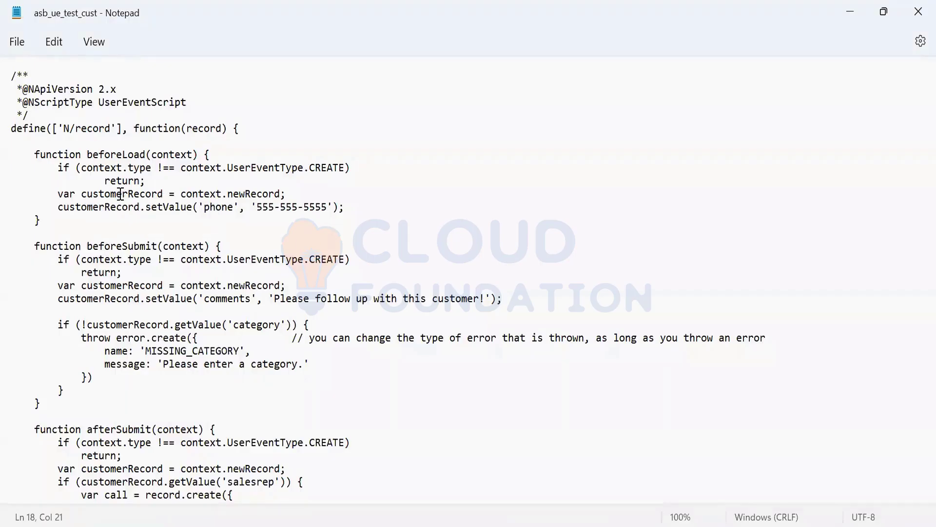
Step: Point out customerRecord, phone and category, then the afterSubmit salesrep check in the script
double_click(122, 194)
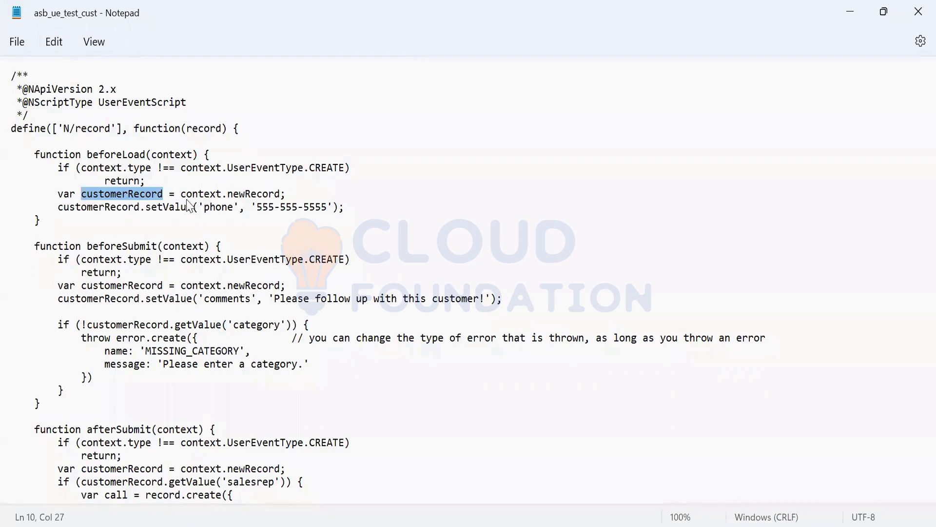
double_click(226, 210)
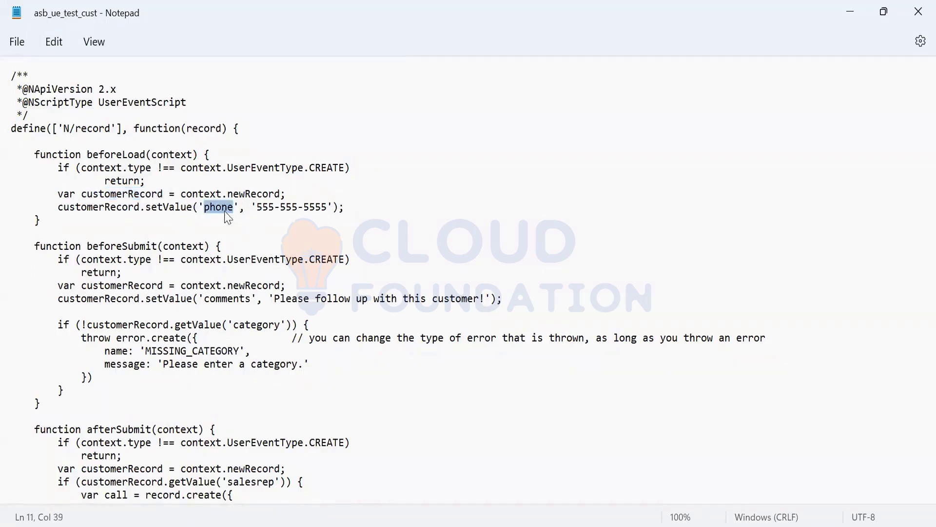
double_click(236, 323)
scroll(288, 401, "down", 3)
left_click(251, 366)
left_click(257, 377)
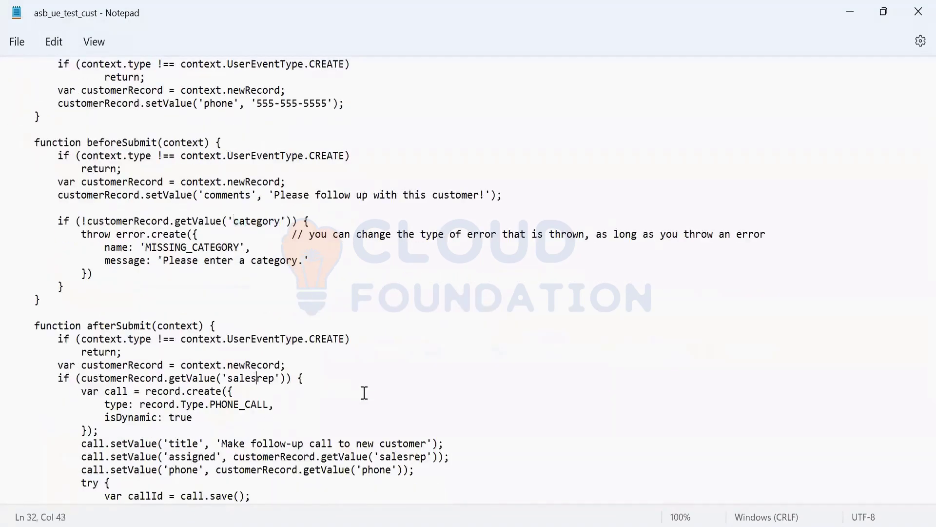
scroll(364, 394, "up", 1)
scroll(363, 393, "up", 2)
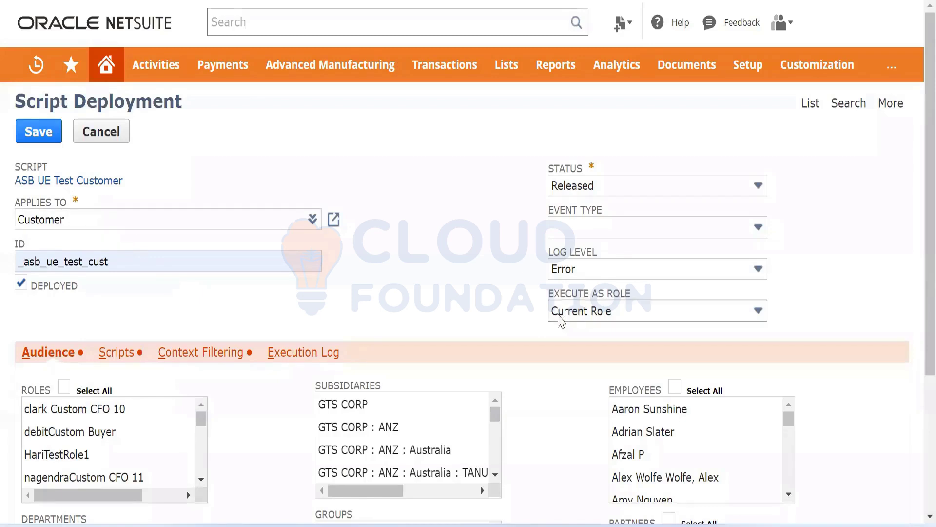
left_click(628, 239)
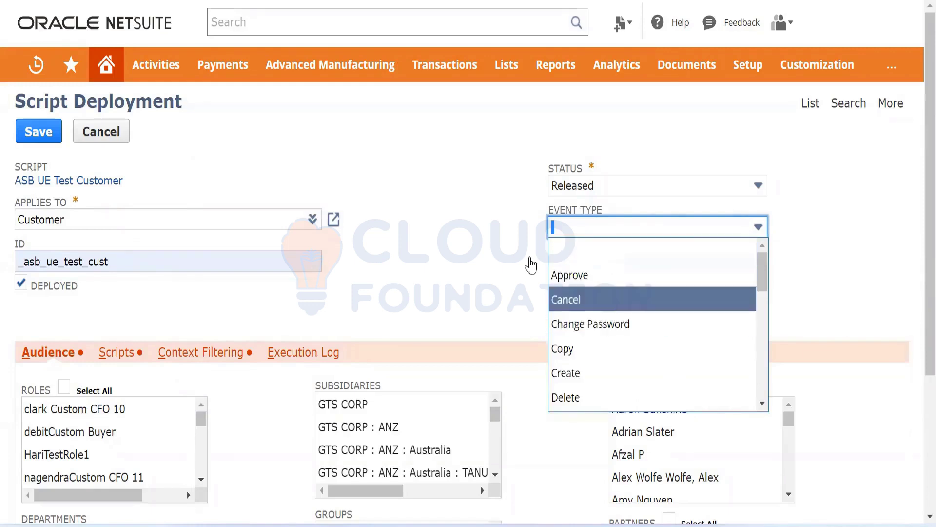
left_click(463, 194)
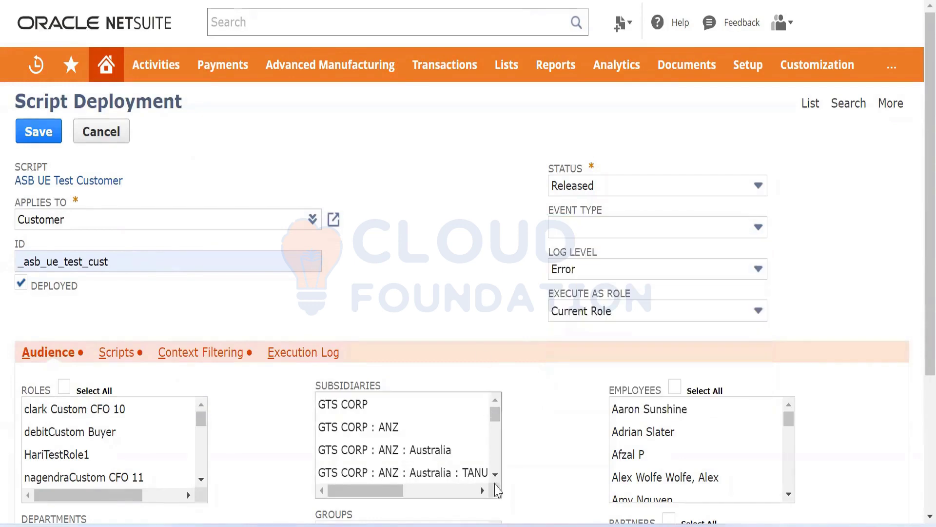
mouse_move(613, 524)
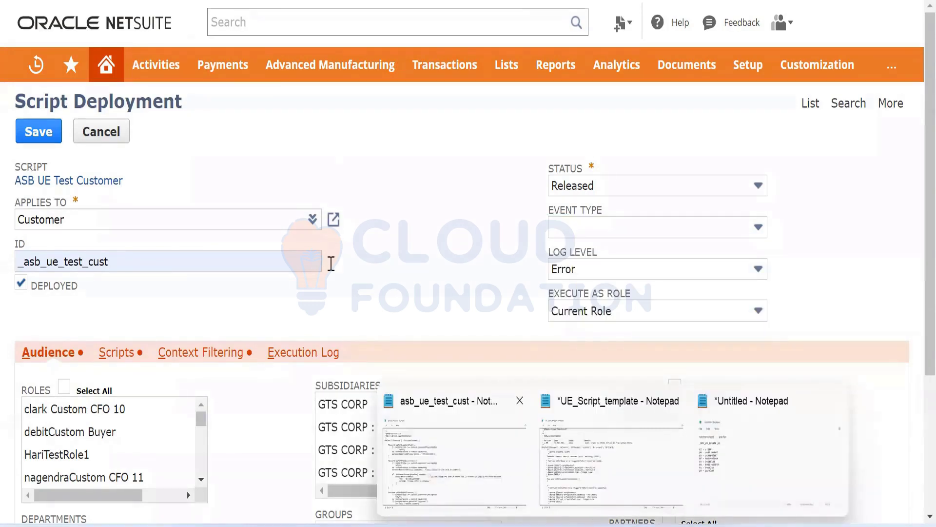
key("alt+Tab")
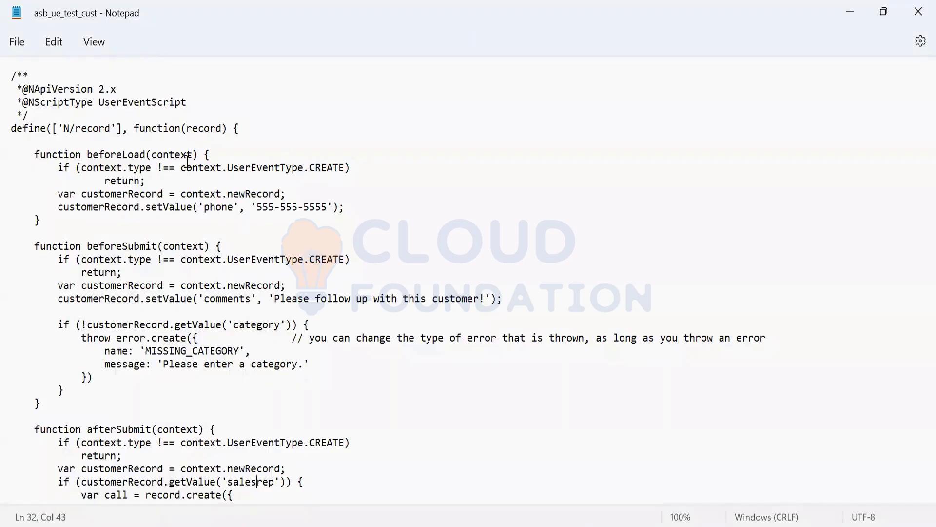
left_click_drag(58, 168, 166, 184)
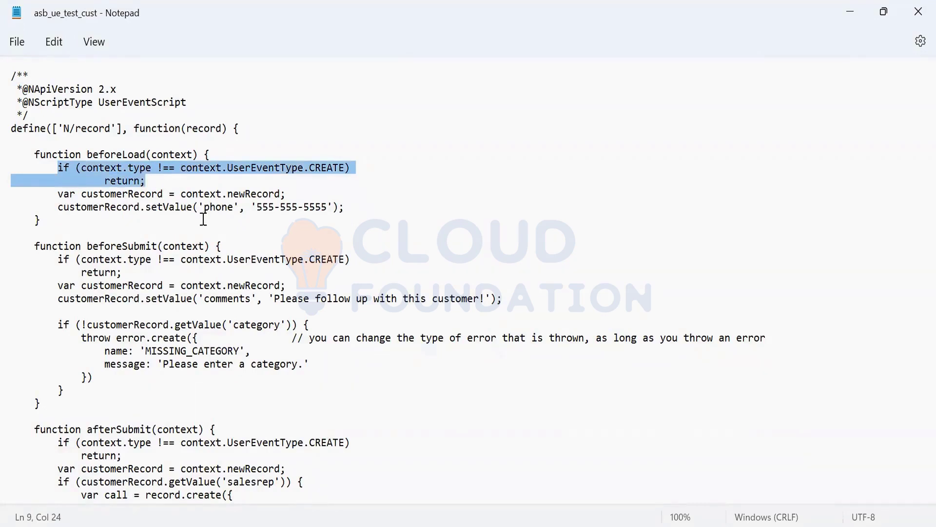
key("alt+Tab")
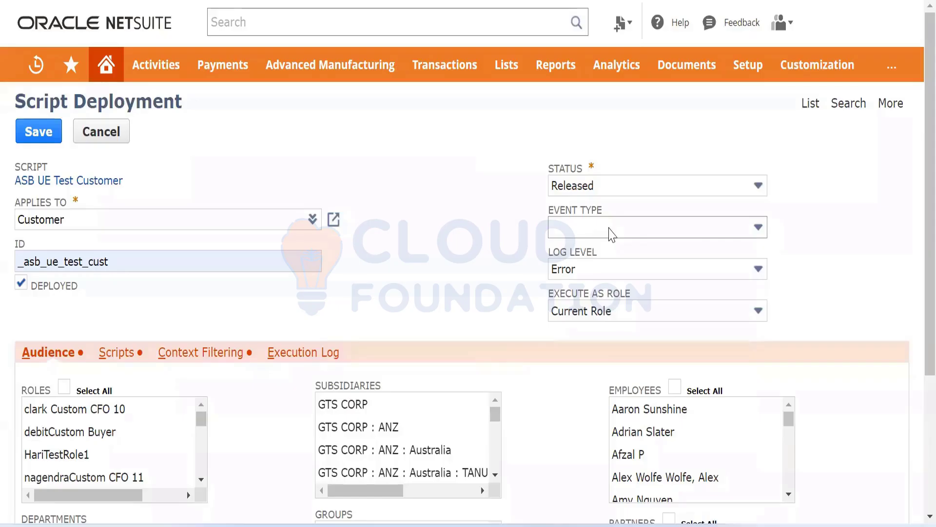
left_click(610, 228)
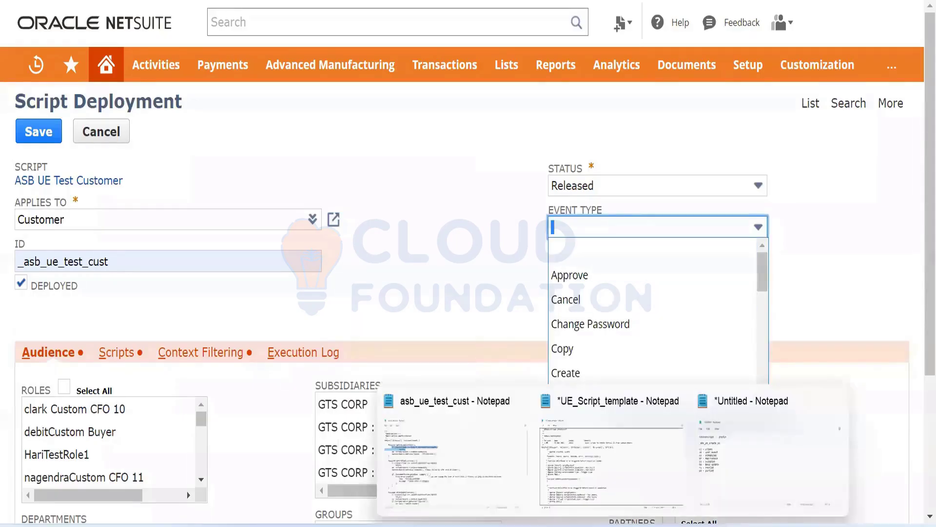
left_click(609, 228)
left_click(660, 229)
scroll(634, 327, "down", 2)
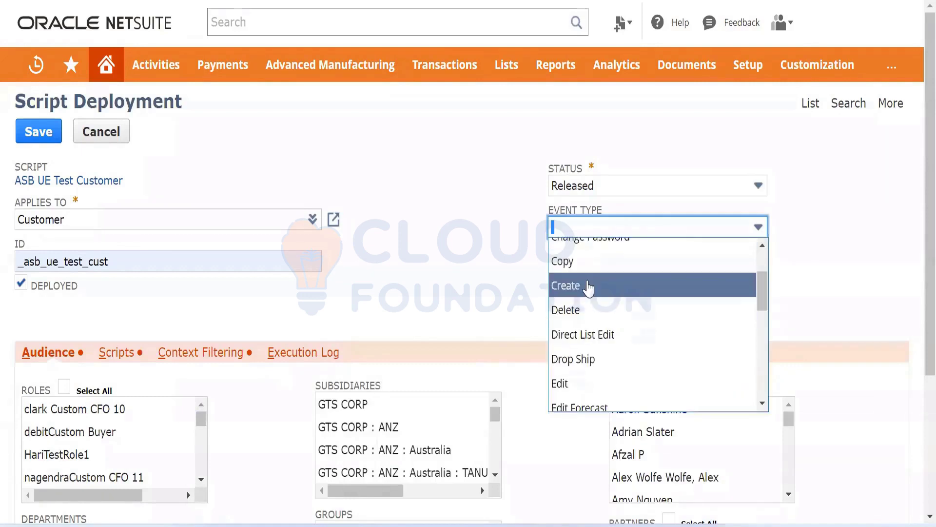
left_click(588, 287)
left_click(641, 233)
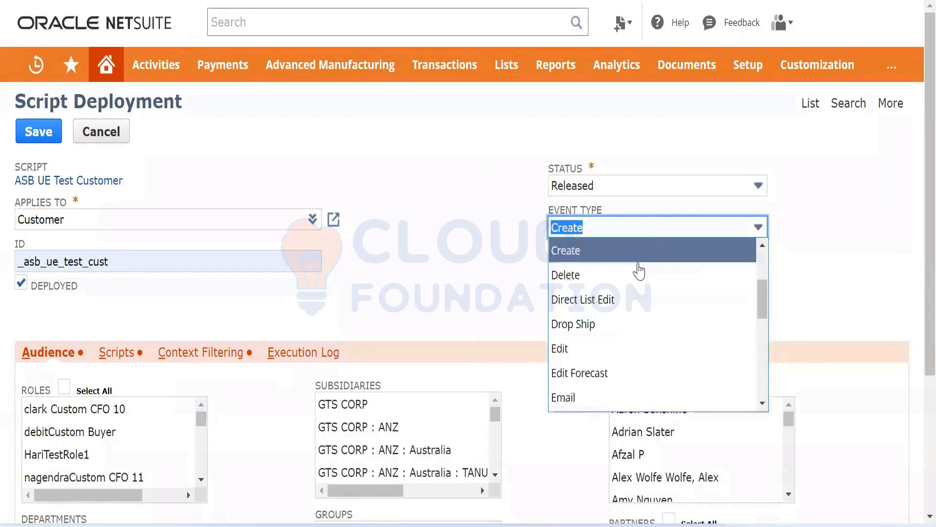
scroll(639, 271, "up", 3)
left_click(611, 251)
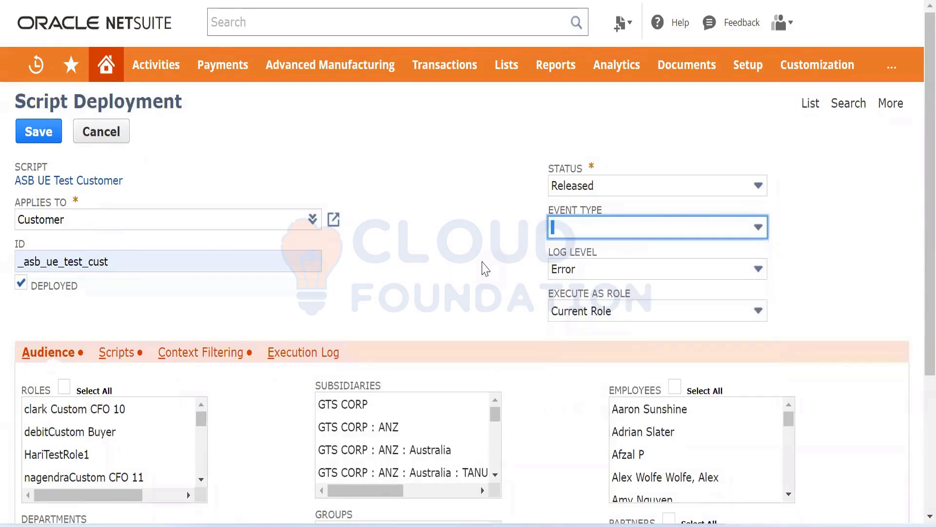